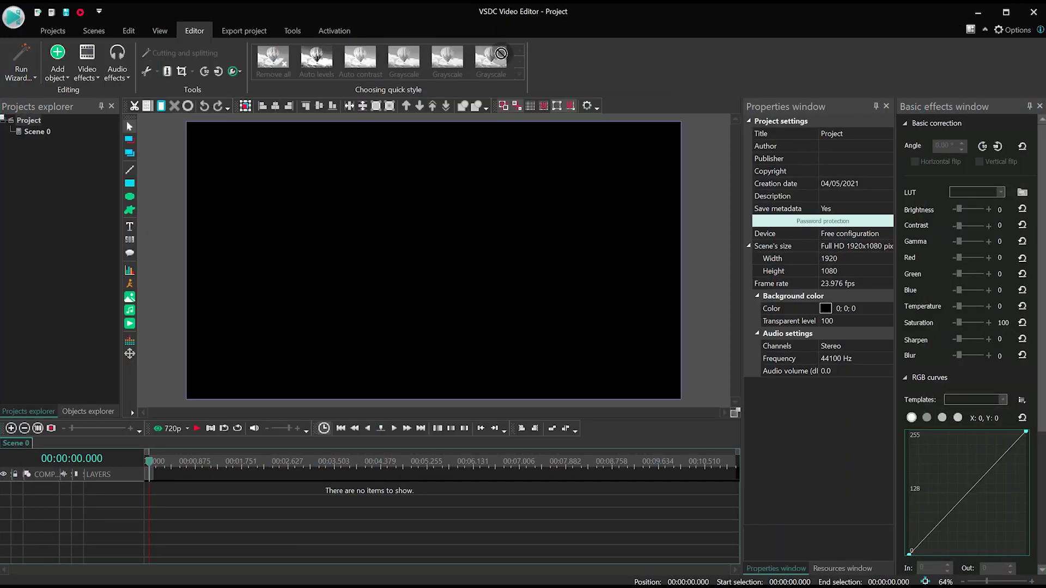
# Step: Add the forest walking clips to the scene together on one layer
pyautogui.moveTo(411, 267); pyautogui.dragTo(412, 268)
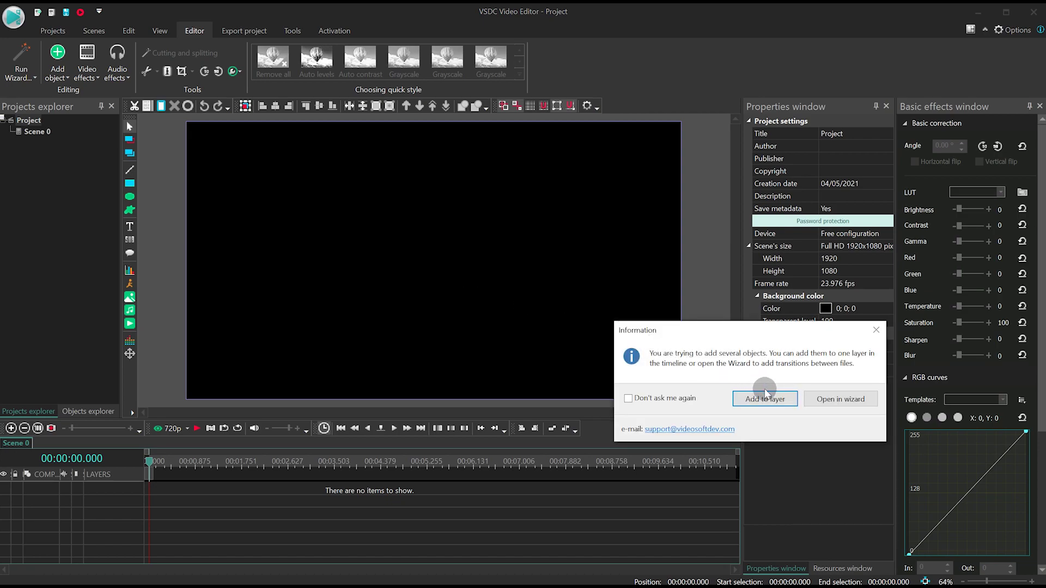
pyautogui.click(774, 399)
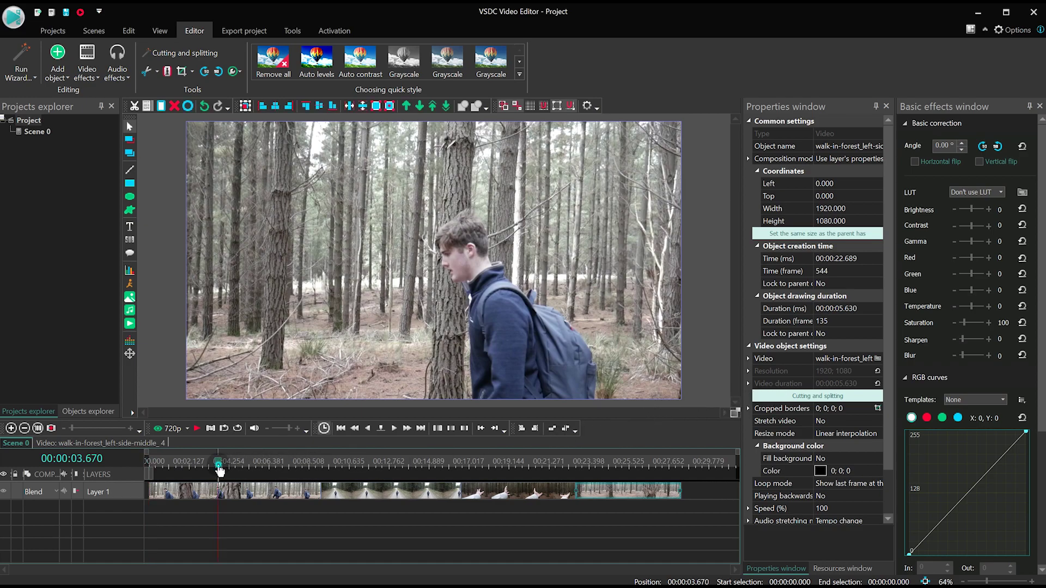
pyautogui.moveTo(247, 467); pyautogui.dragTo(294, 464)
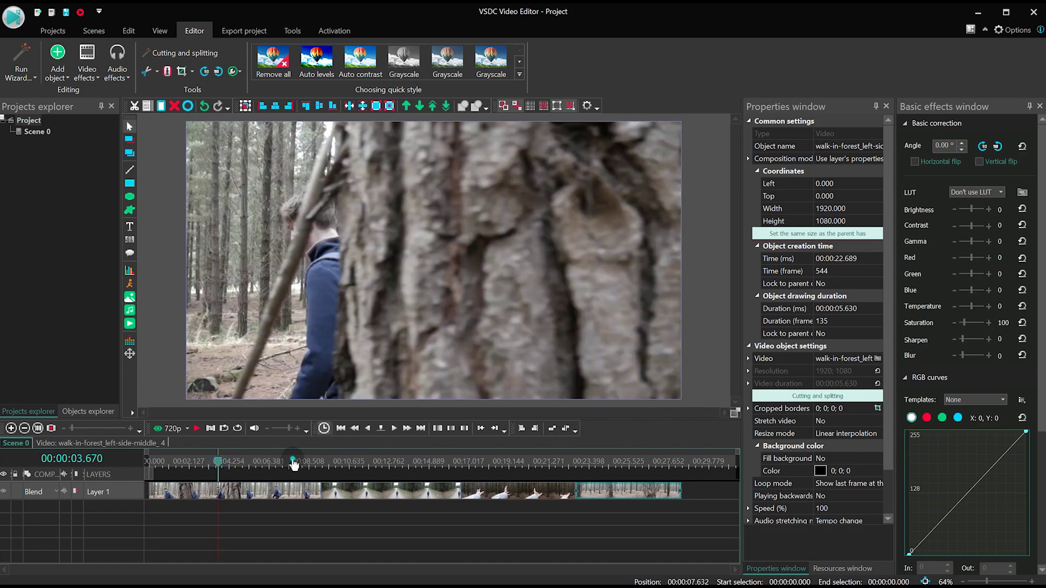
pyautogui.click(237, 486)
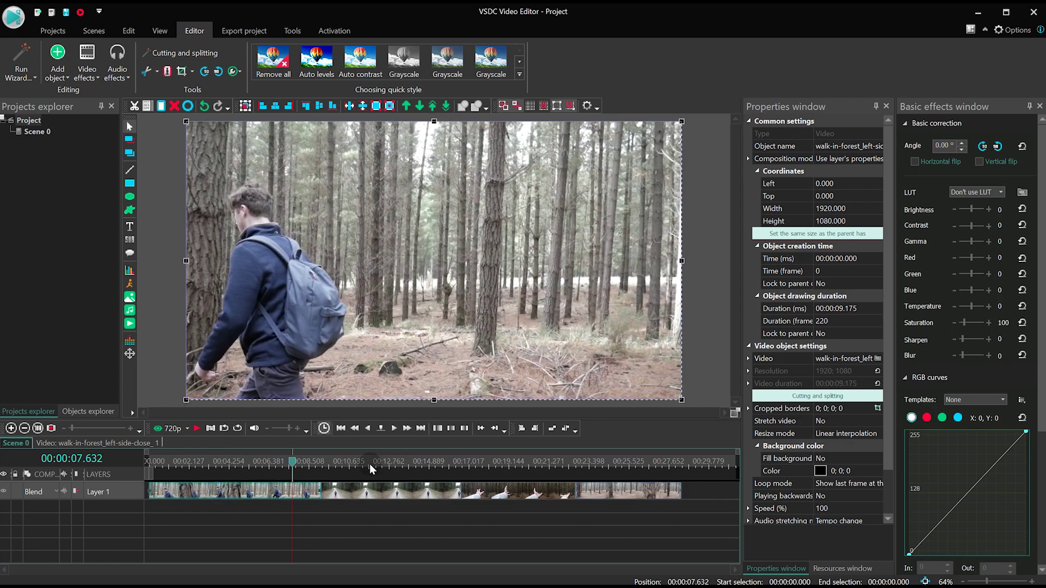
# Step: Shorten the road walking clip's duration so the sequence tightens up
pyautogui.click(367, 497)
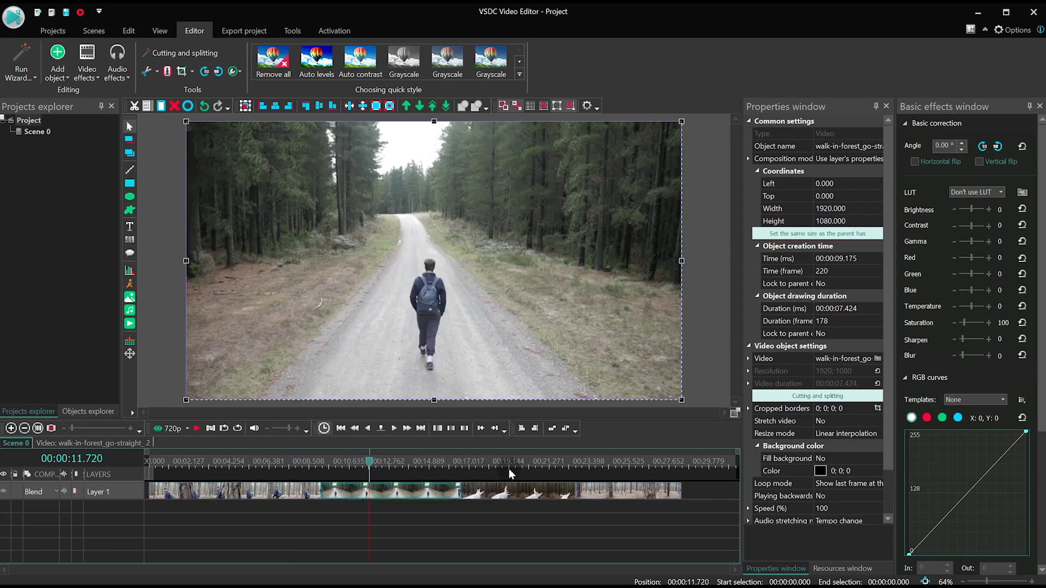
pyautogui.click(523, 494)
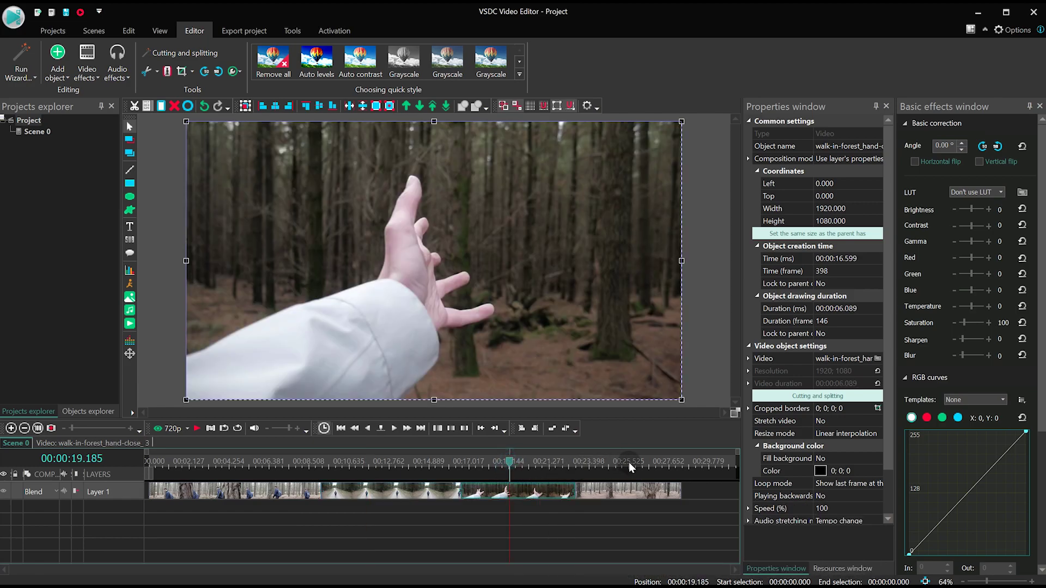
pyautogui.click(629, 462)
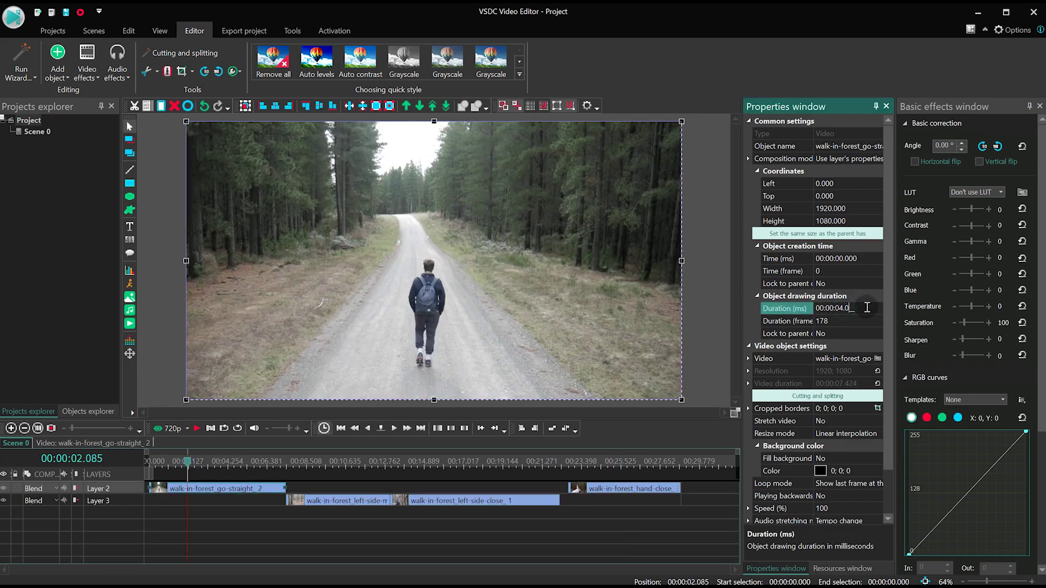
pyautogui.press('Return')
pyautogui.click(462, 501)
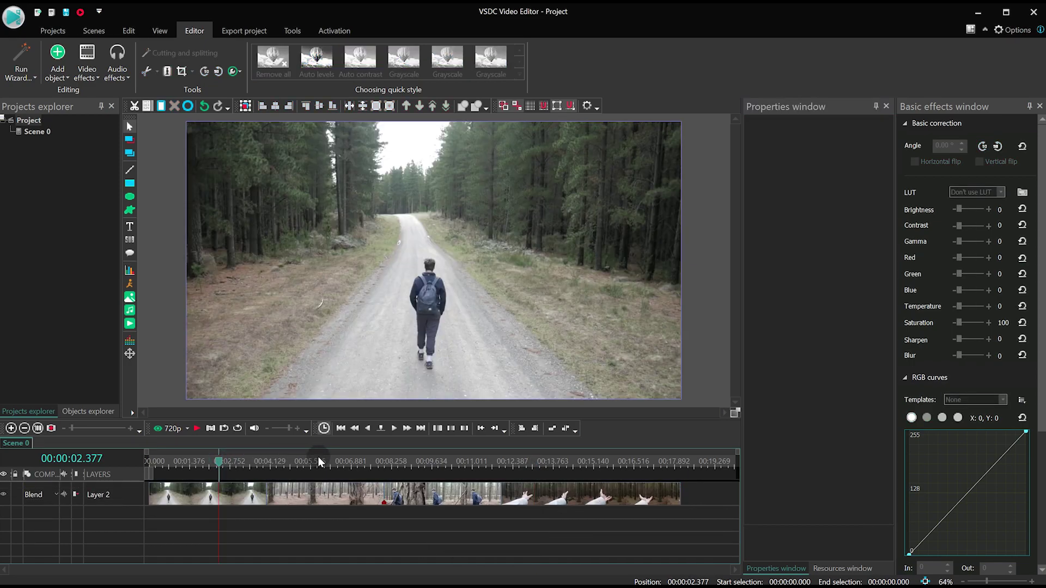
# Step: Review the sequence around 5.7 s, 10.6 s and the backpack shot, then select its clips
pyautogui.click(318, 456)
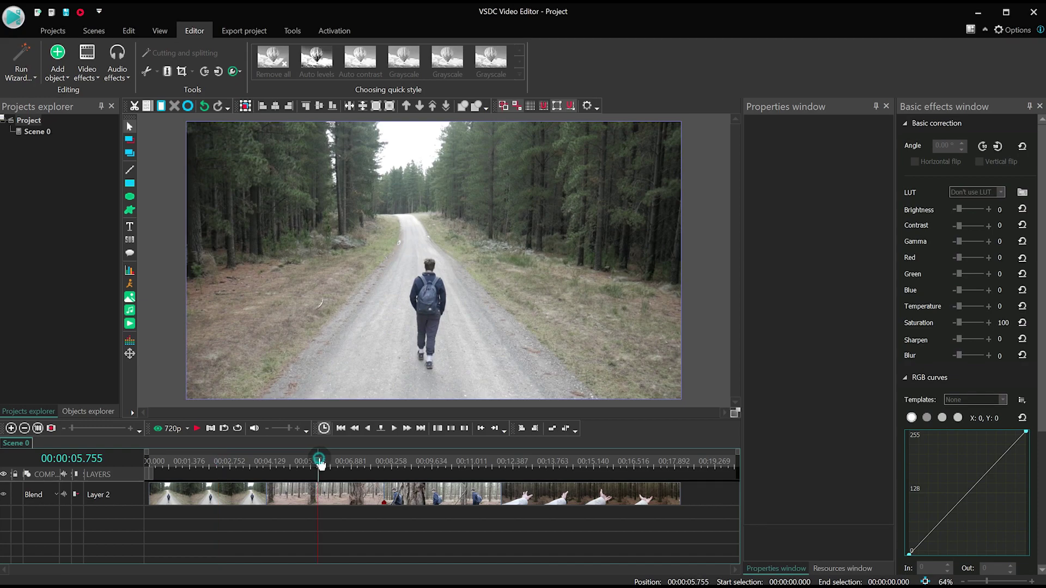
pyautogui.click(460, 458)
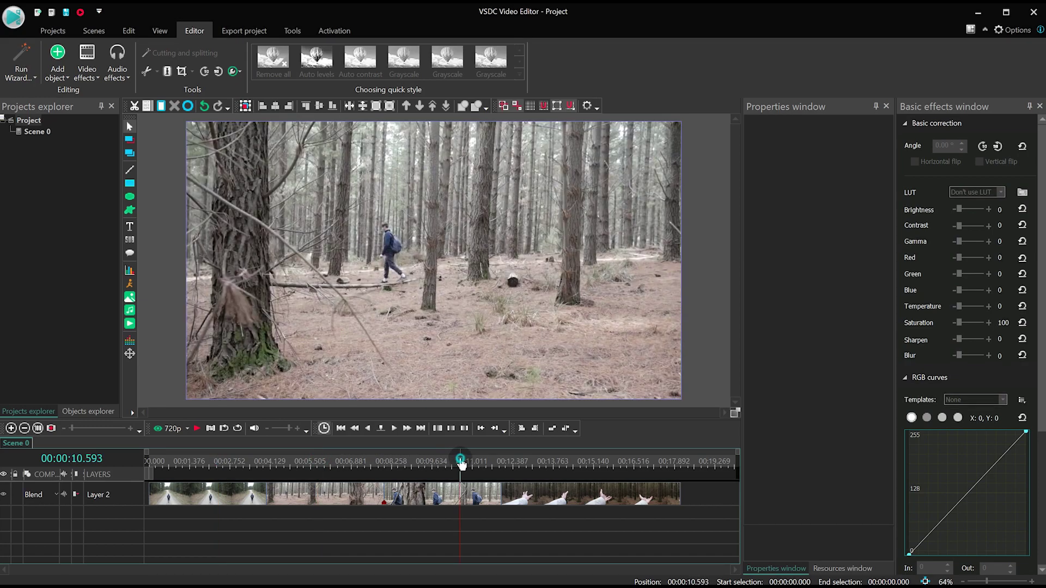
pyautogui.click(579, 462)
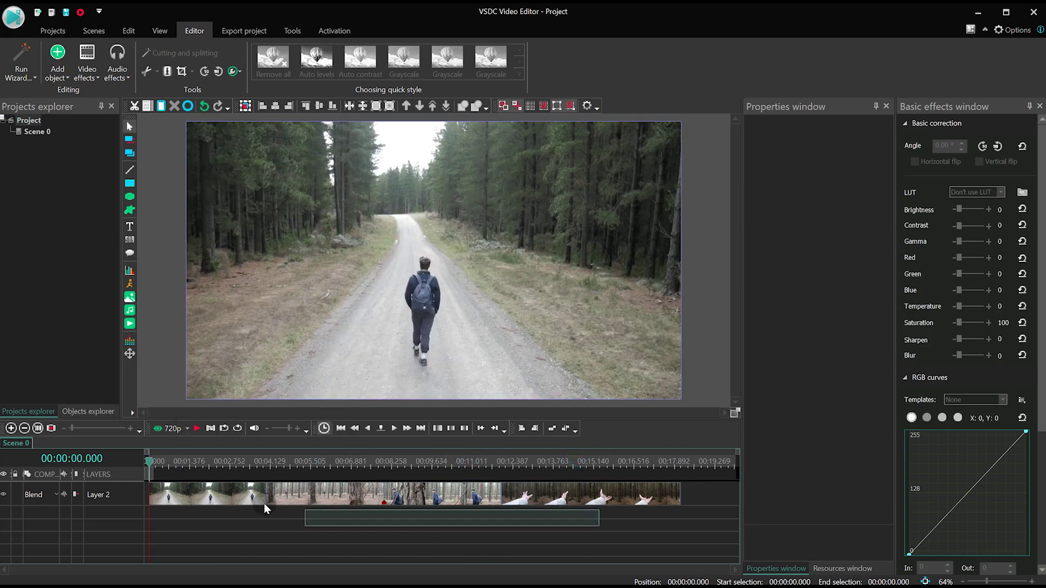
pyautogui.click(239, 497)
# Step: Convert the clips to a sprite with Use as container No, Show effects Yes, Fill background No
pyautogui.rightClick(559, 236)
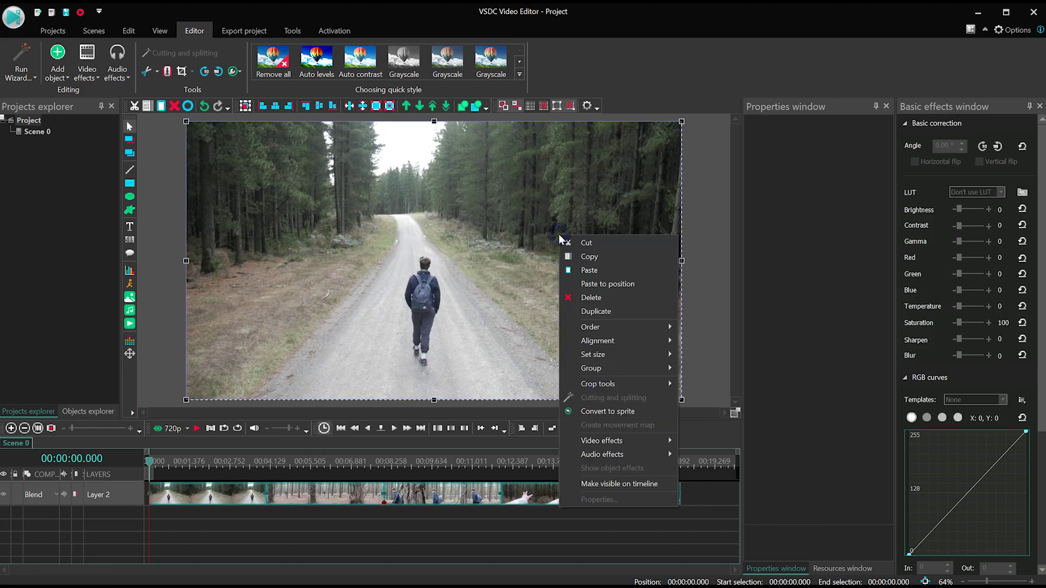
pyautogui.click(647, 412)
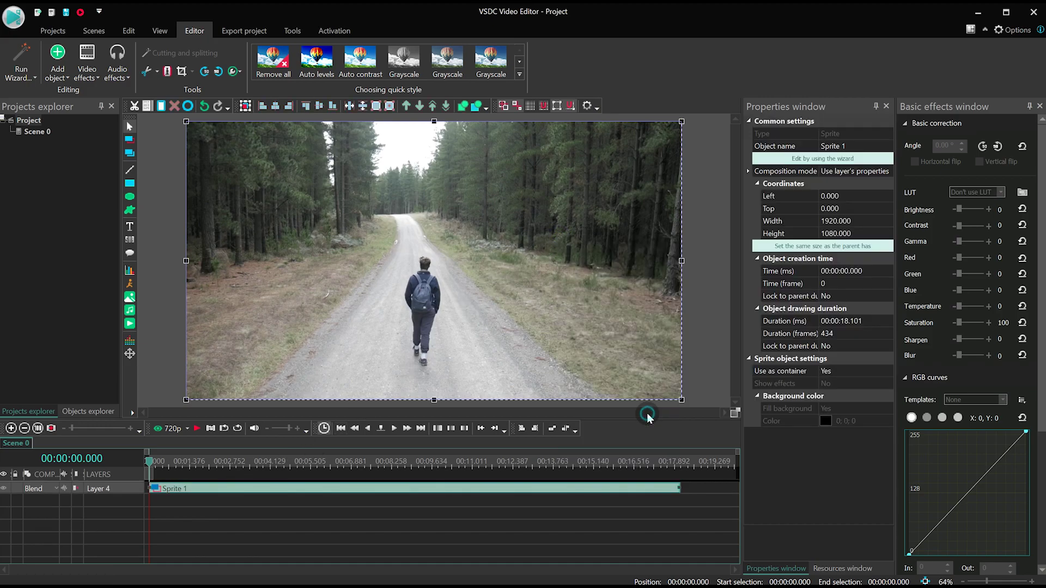
pyautogui.doubleClick(855, 371)
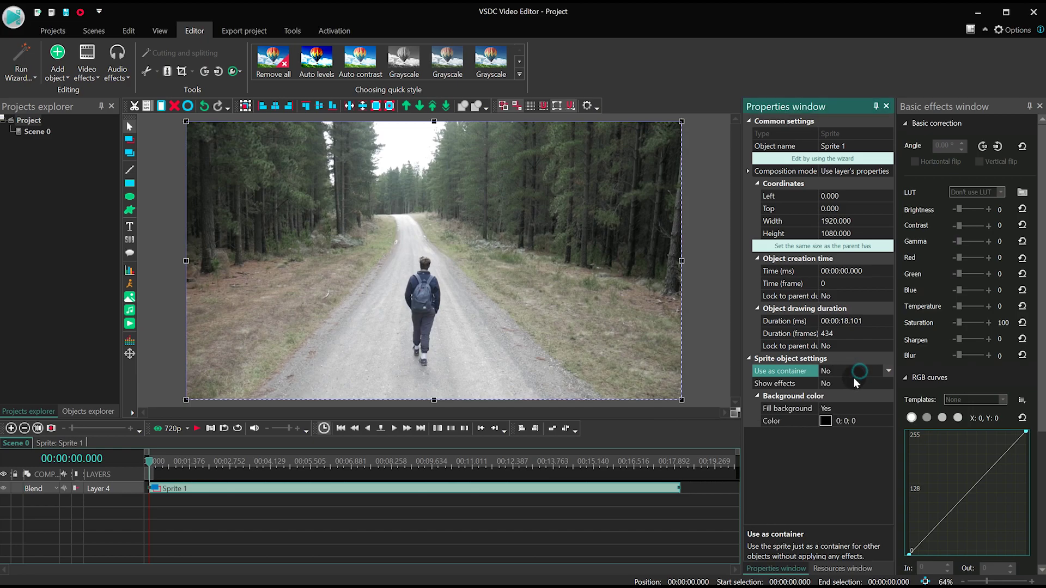
pyautogui.click(853, 381)
pyautogui.doubleClick(844, 408)
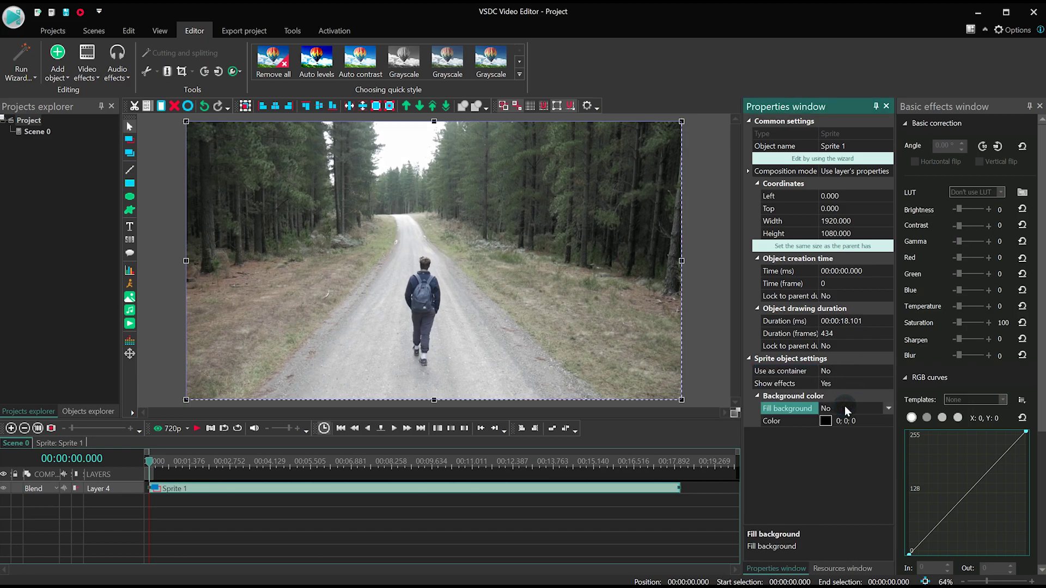
# Step: Open Sprite 1 and select the tree-bark close-up clip around 9–10.5 seconds
pyautogui.doubleClick(608, 488)
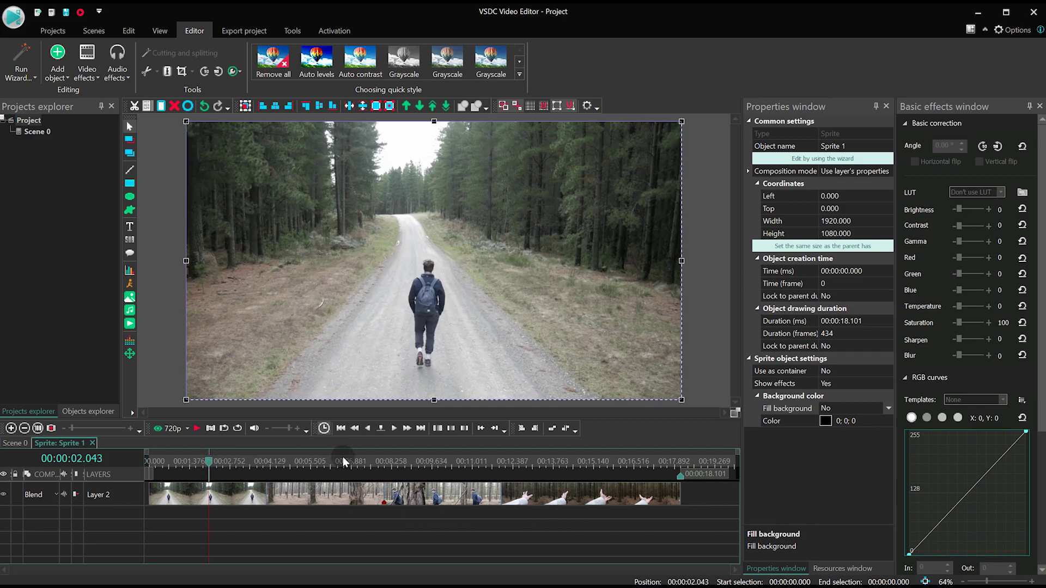
pyautogui.click(427, 463)
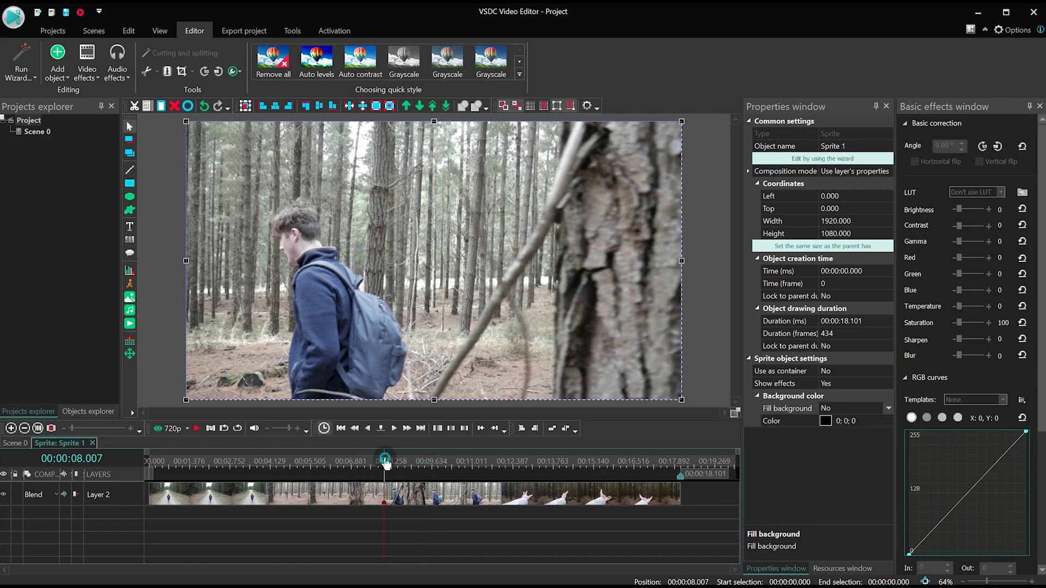
pyautogui.click(456, 462)
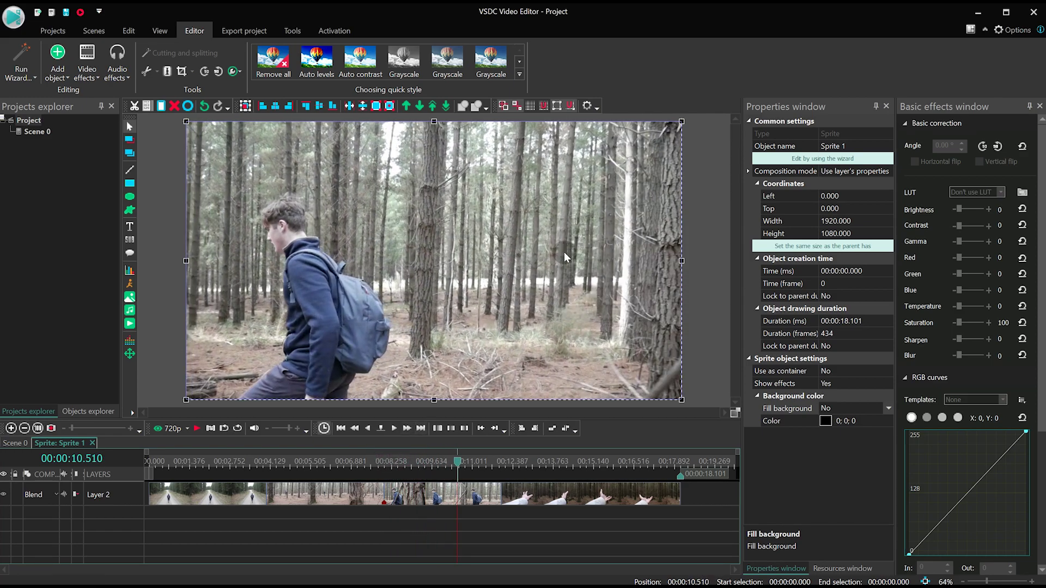
pyautogui.click(424, 462)
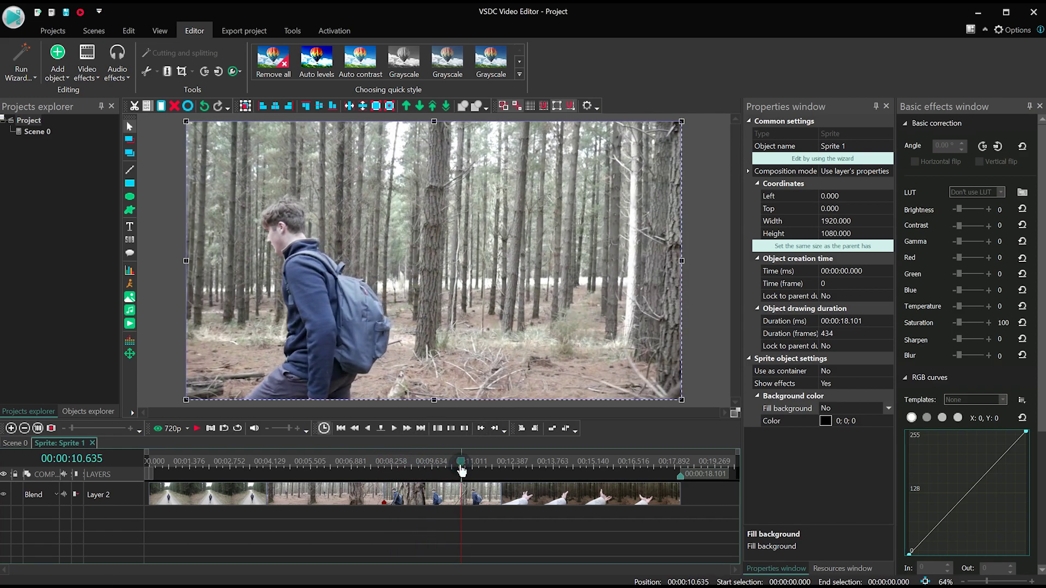
pyautogui.click(445, 494)
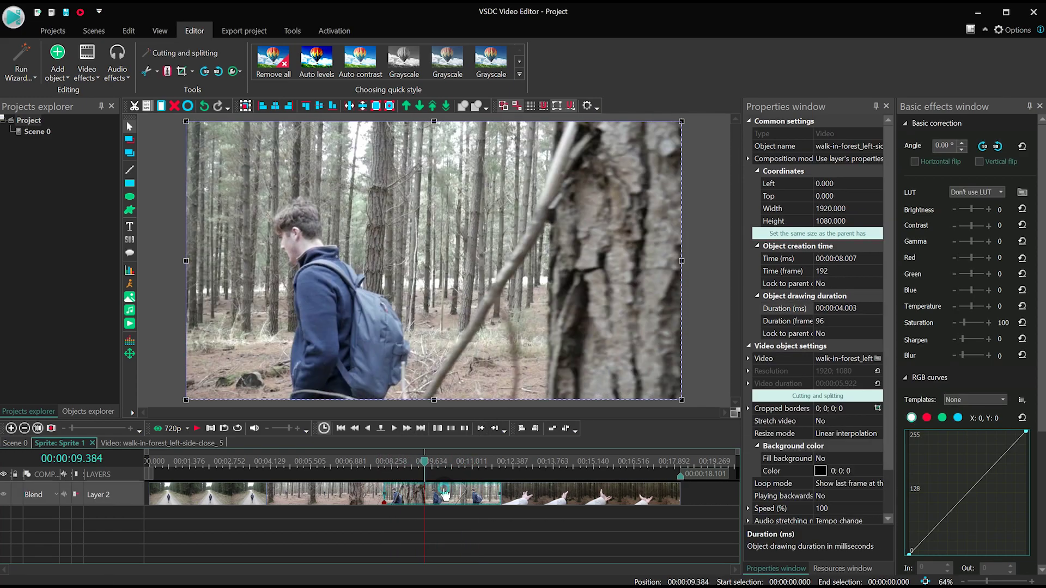
pyautogui.rightClick(521, 246)
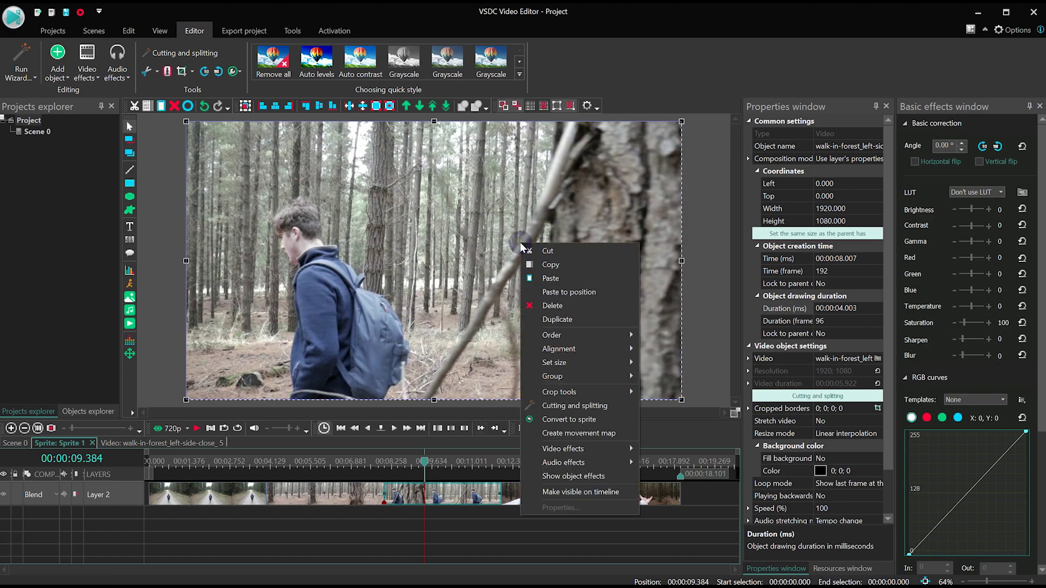
# Step: Motion-track a small spot on the right of the close-up clip, forward and backward
pyautogui.click(621, 434)
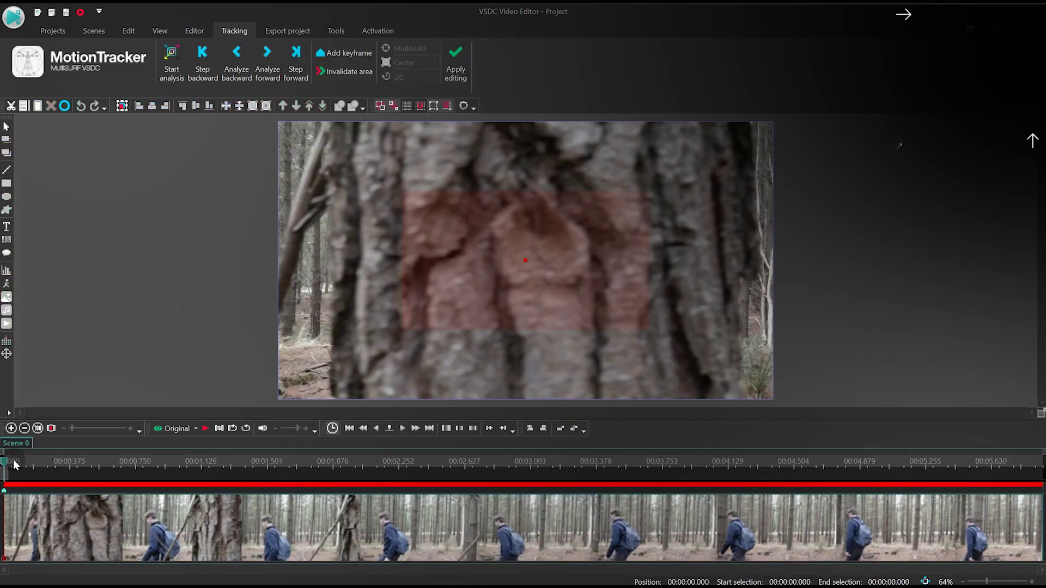
pyautogui.press('space')
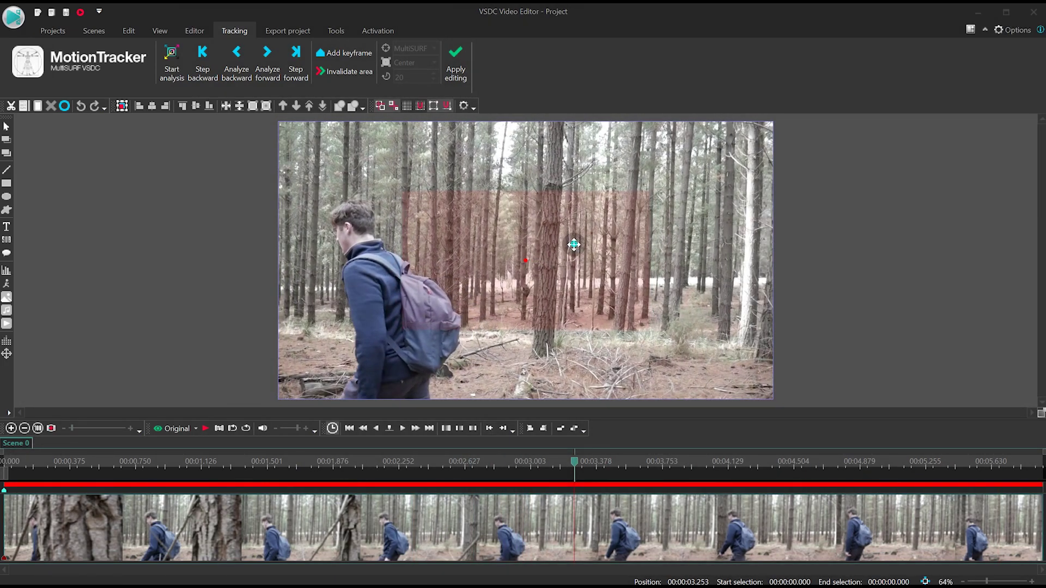
pyautogui.moveTo(572, 243)
pyautogui.mouseDown()
pyautogui.moveTo(772, 265)
pyautogui.moveTo(865, 216)
pyautogui.mouseUp()
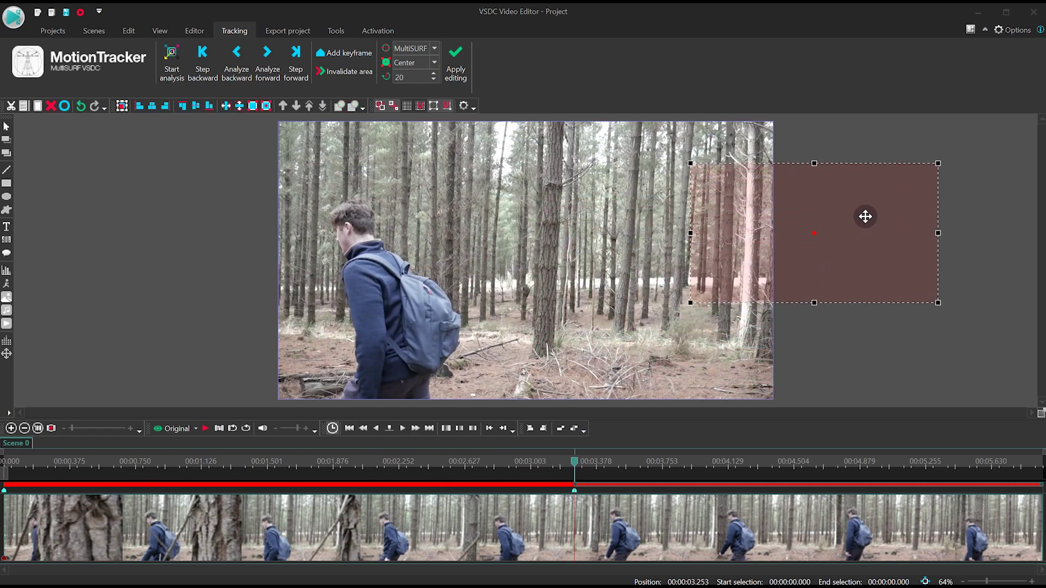
pyautogui.moveTo(939, 162); pyautogui.dragTo(728, 267)
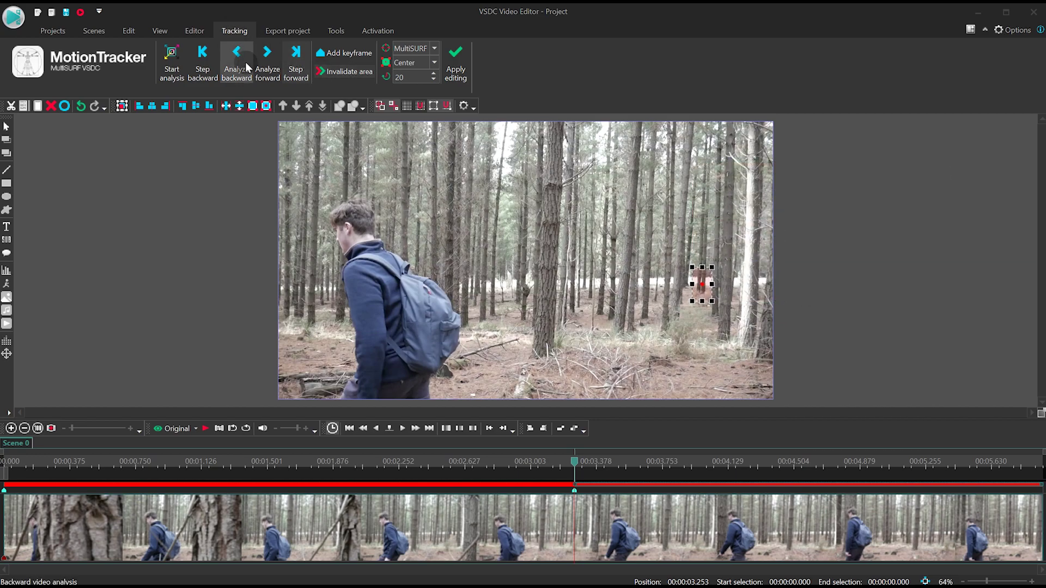
pyautogui.click(176, 73)
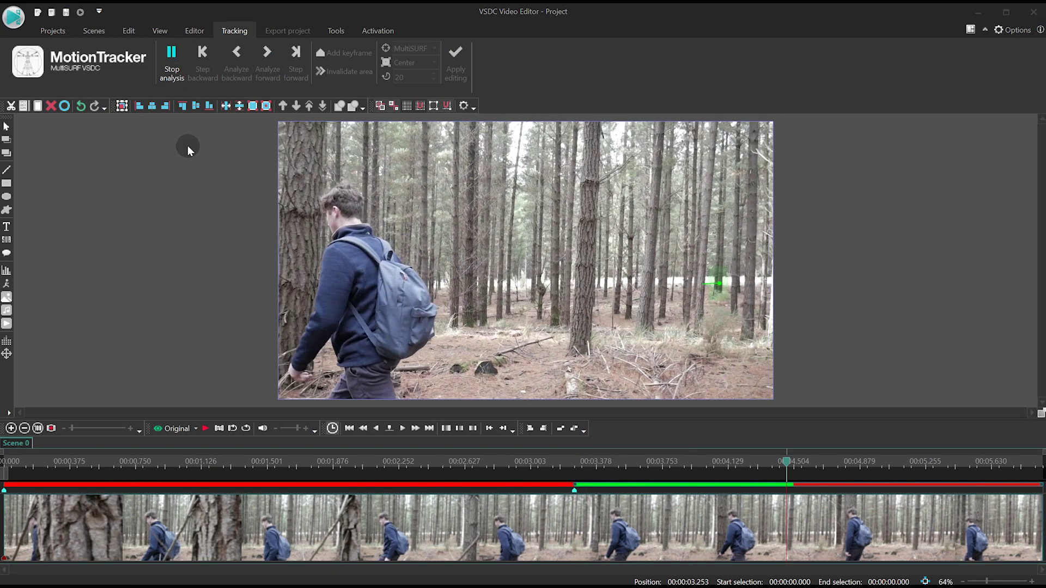
pyautogui.click(236, 60)
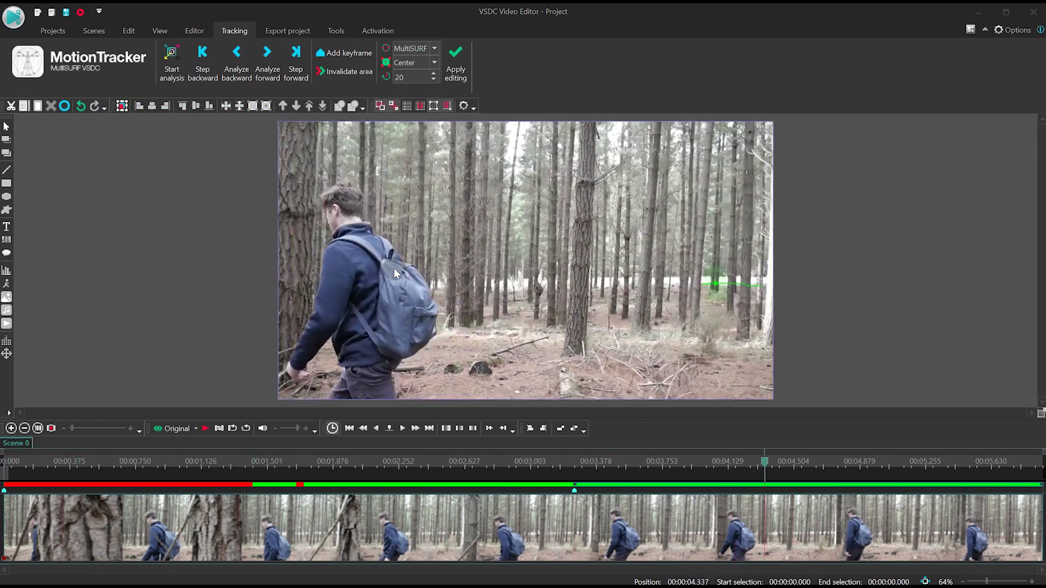
pyautogui.click(455, 63)
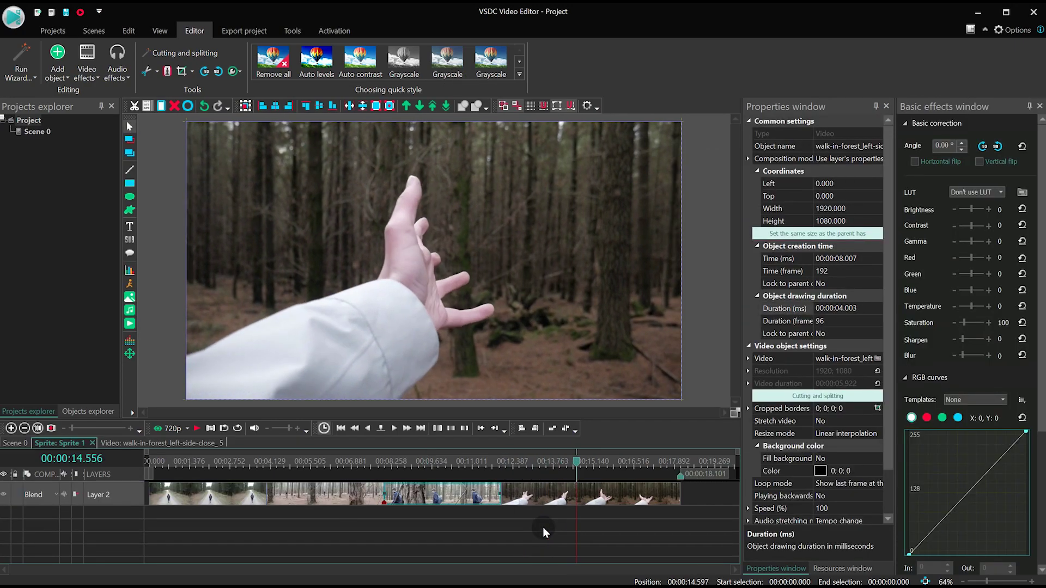
# Step: Motion-track the hand close-up clip, then reopen Sprite 1
pyautogui.rightClick(617, 506)
pyautogui.click(677, 428)
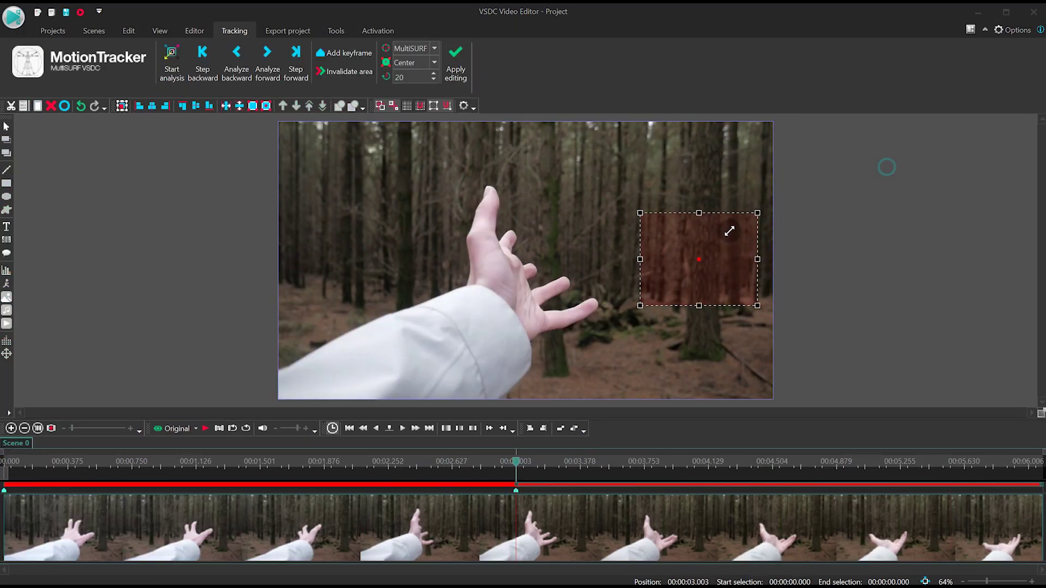
pyautogui.click(236, 60)
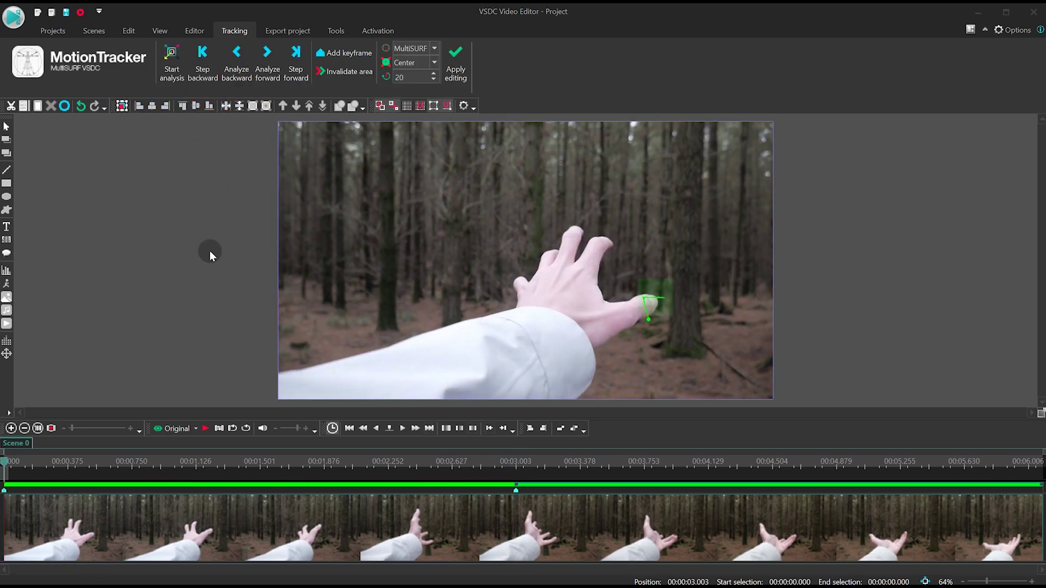
pyautogui.click(461, 61)
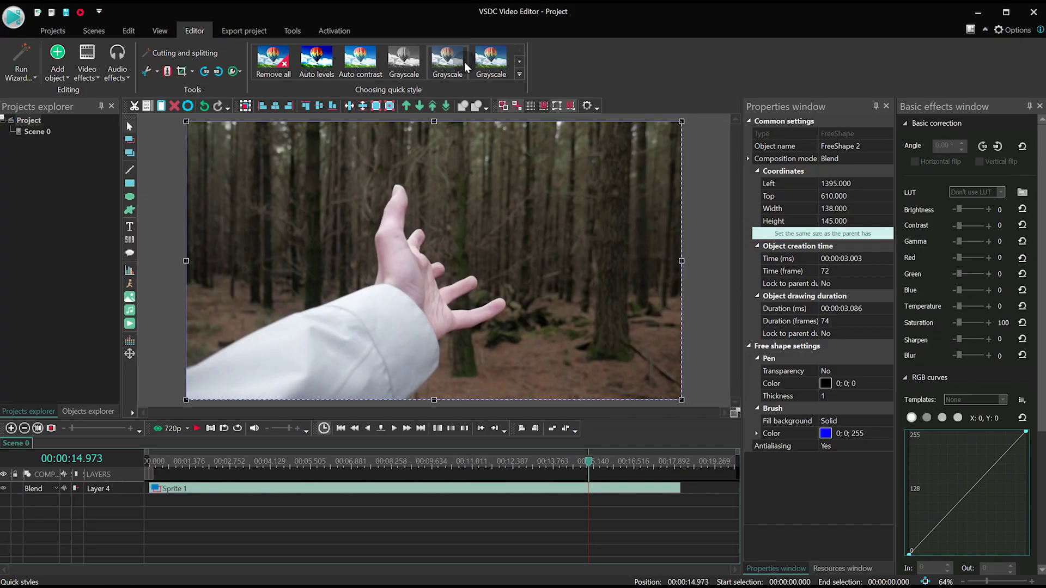
pyautogui.doubleClick(531, 495)
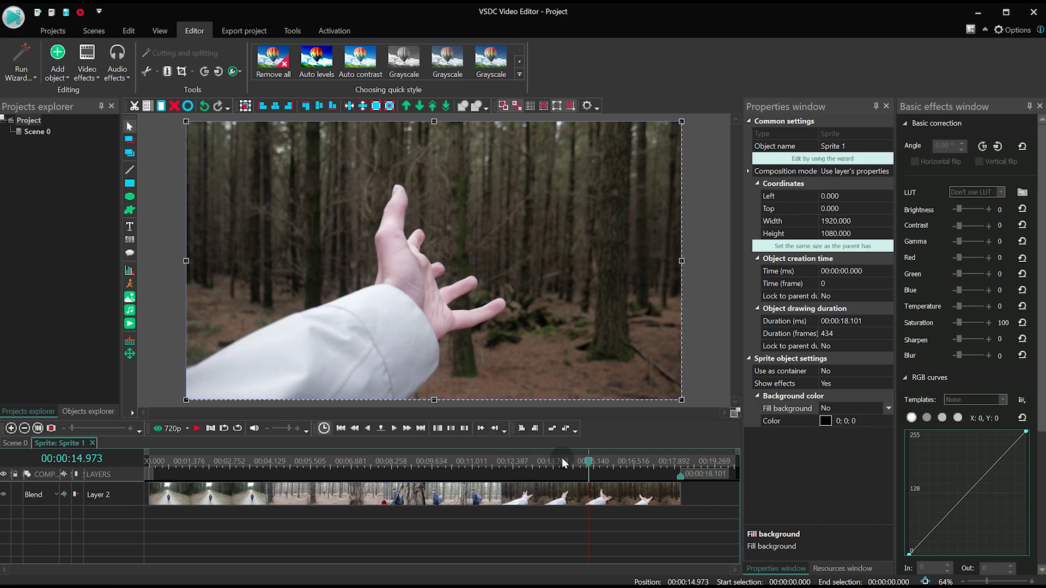
# Step: Trim the green-screen slender_static_8 clip to about four seconds and open its timeline
pyautogui.click(422, 492)
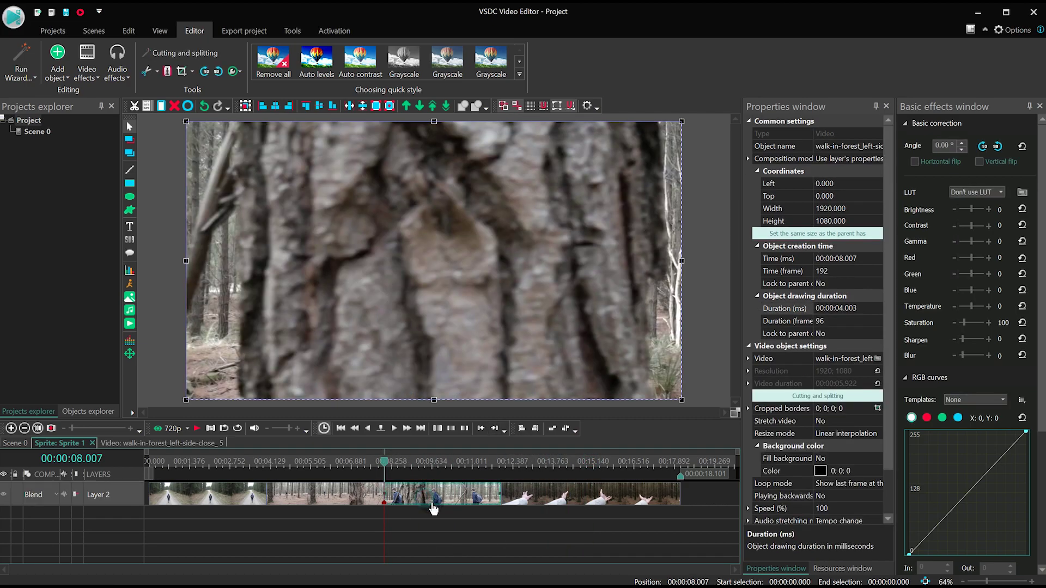
pyautogui.click(456, 525)
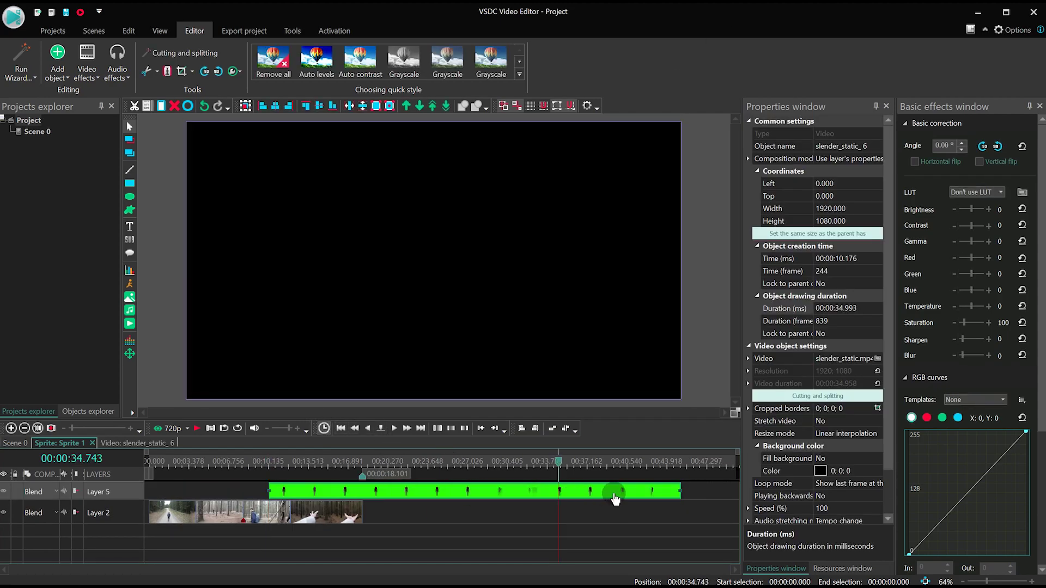
pyautogui.click(337, 462)
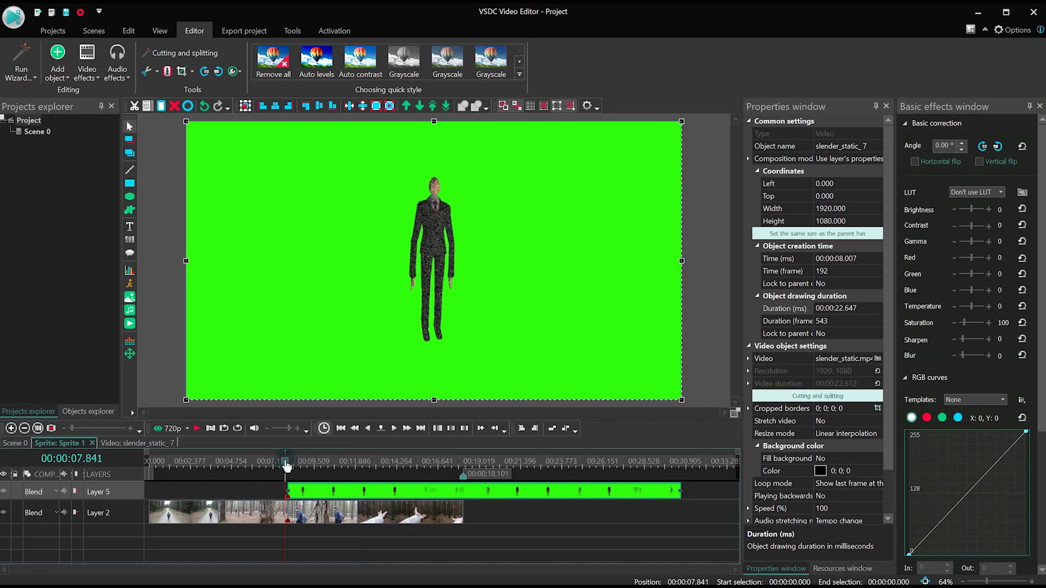
pyautogui.moveTo(679, 491); pyautogui.dragTo(384, 490)
pyautogui.press('space')
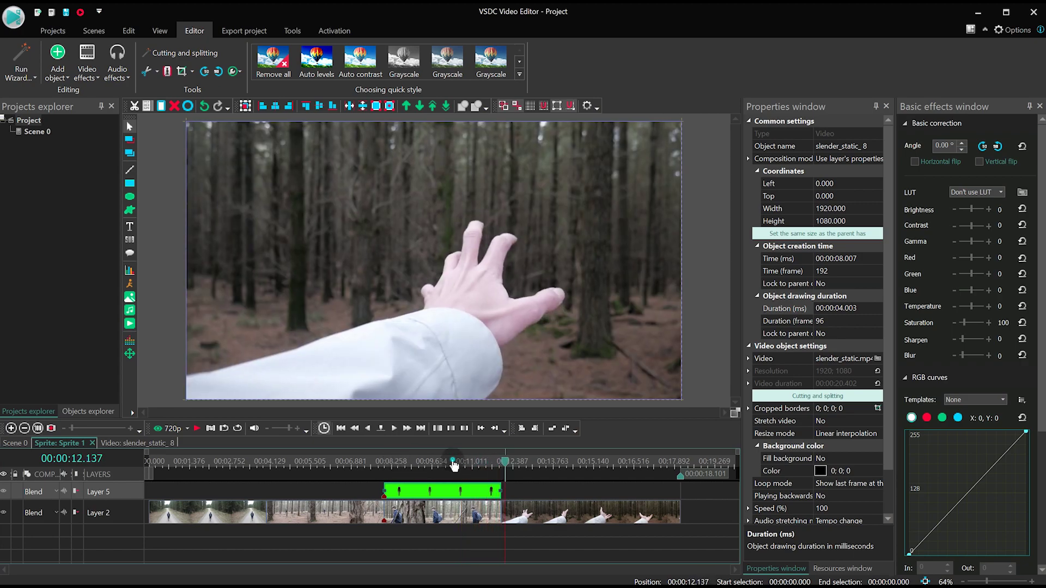
pyautogui.doubleClick(437, 493)
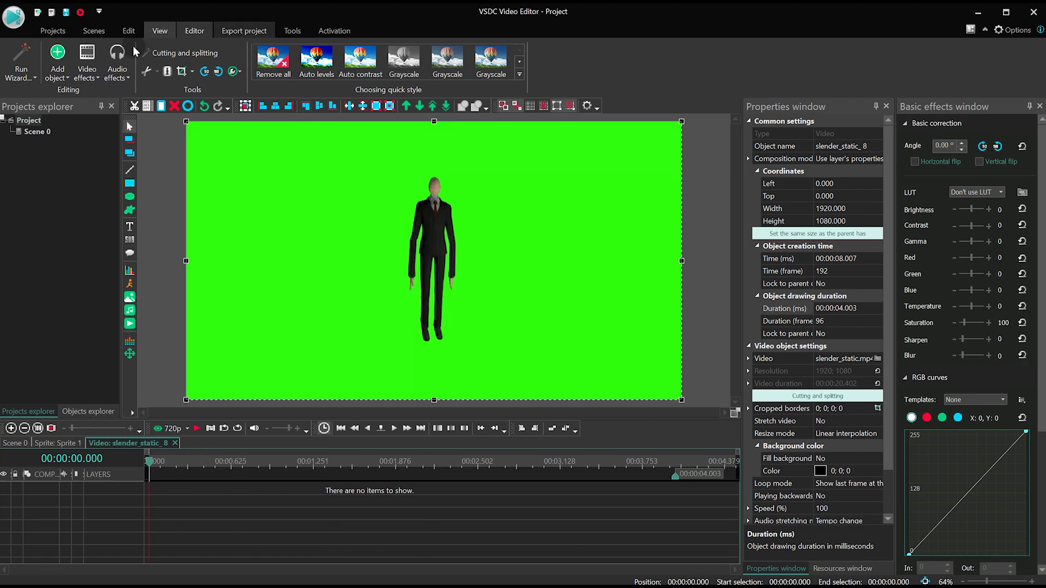
# Step: Add a Transparency > Background remover effect to the Slenderman clip
pyautogui.click(87, 66)
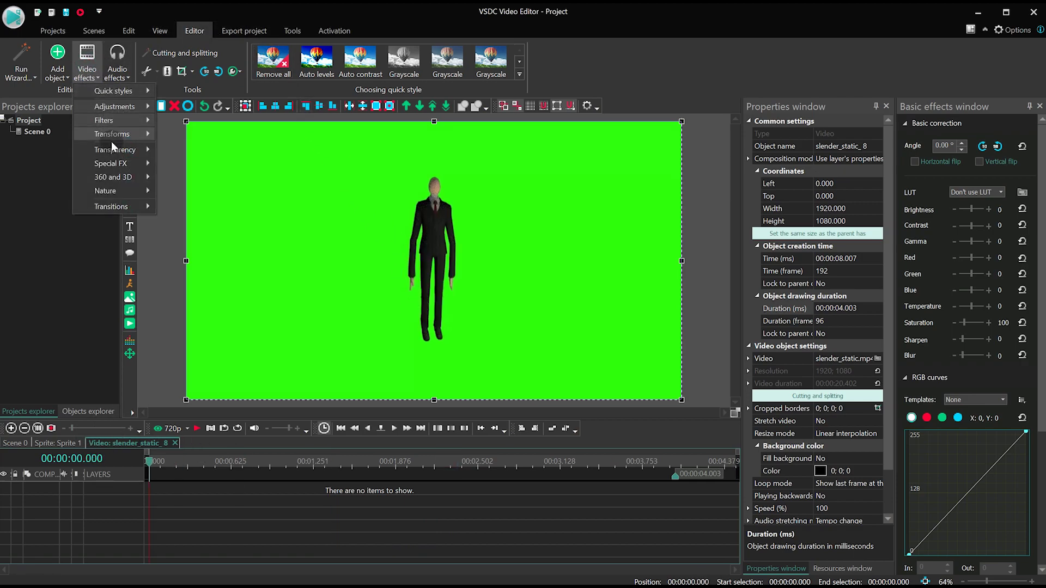
pyautogui.click(127, 150)
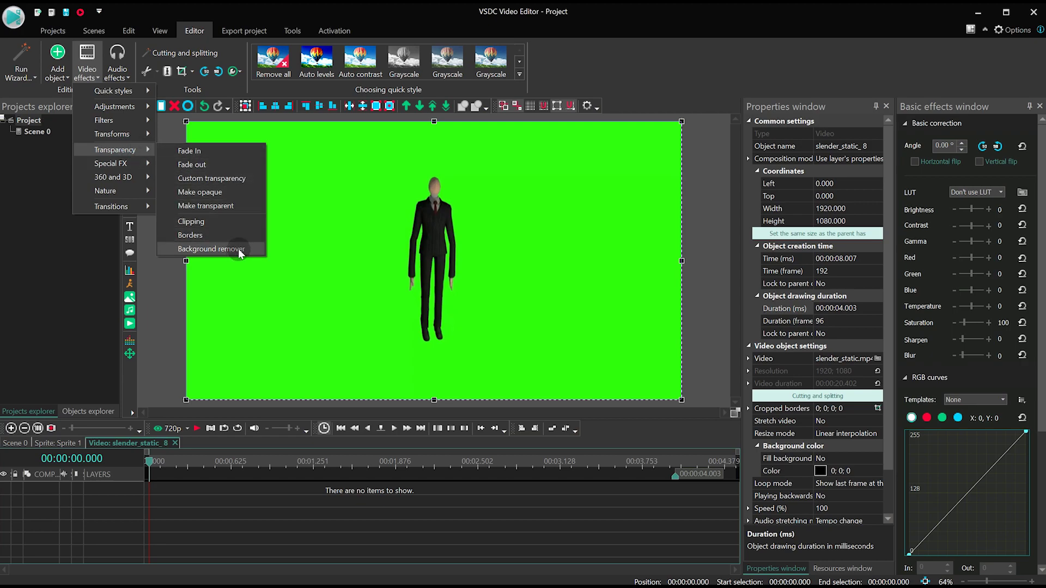
pyautogui.click(237, 248)
pyautogui.press('Return')
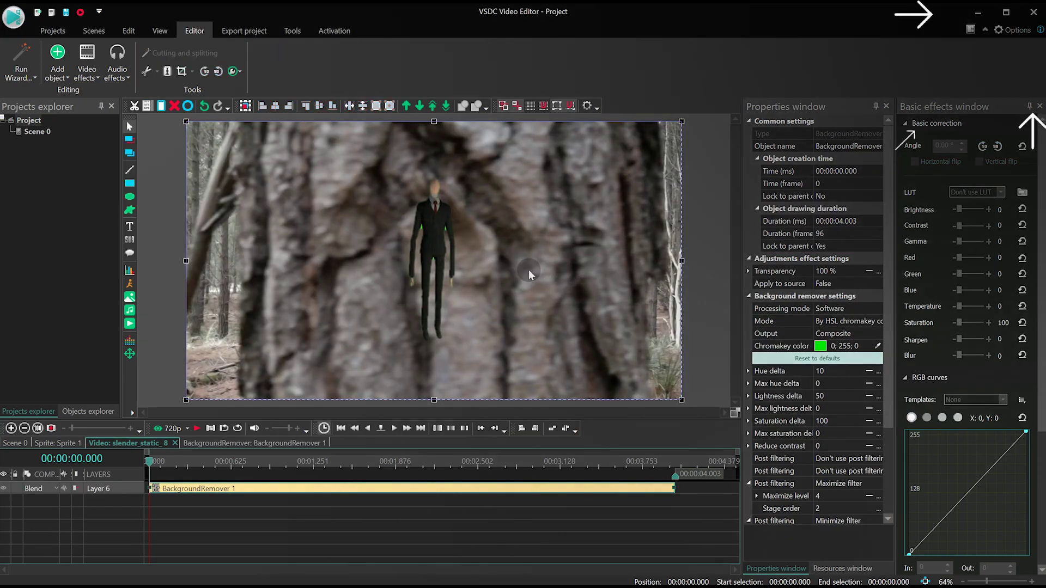
# Step: Set hue delta 20, lightness delta 35, saturation deltas 140 and 255, plus blur post-filtering
pyautogui.click(836, 383)
pyautogui.write('20')
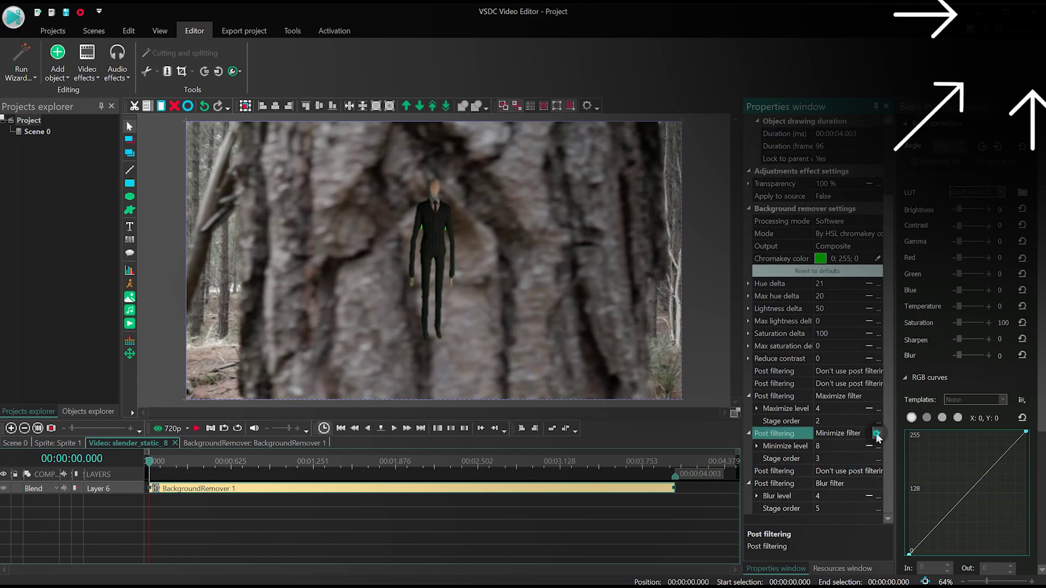
pyautogui.click(837, 383)
pyautogui.write('35')
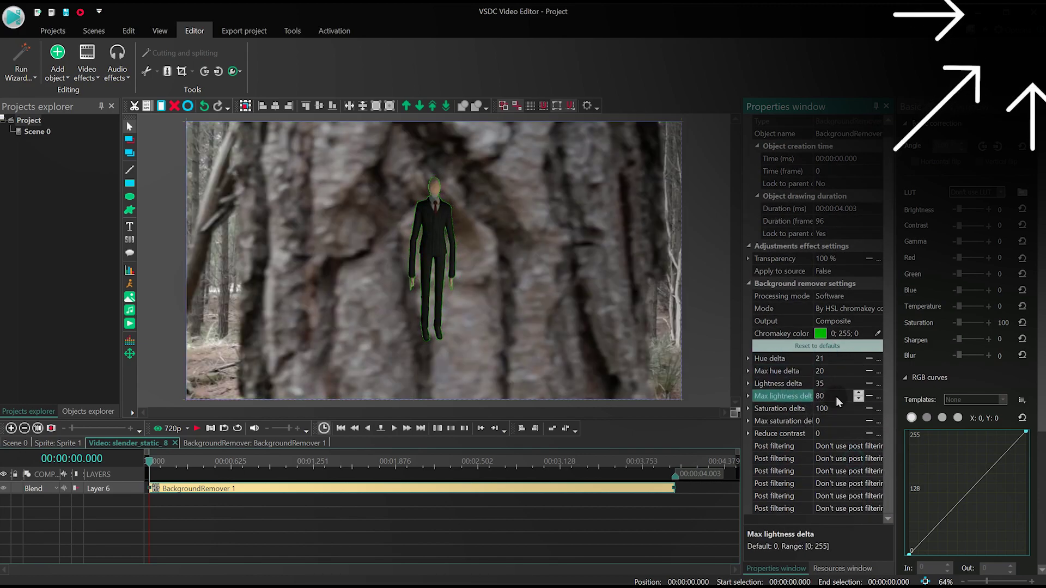
pyautogui.click(828, 408)
pyautogui.write('14')
pyautogui.write('0')
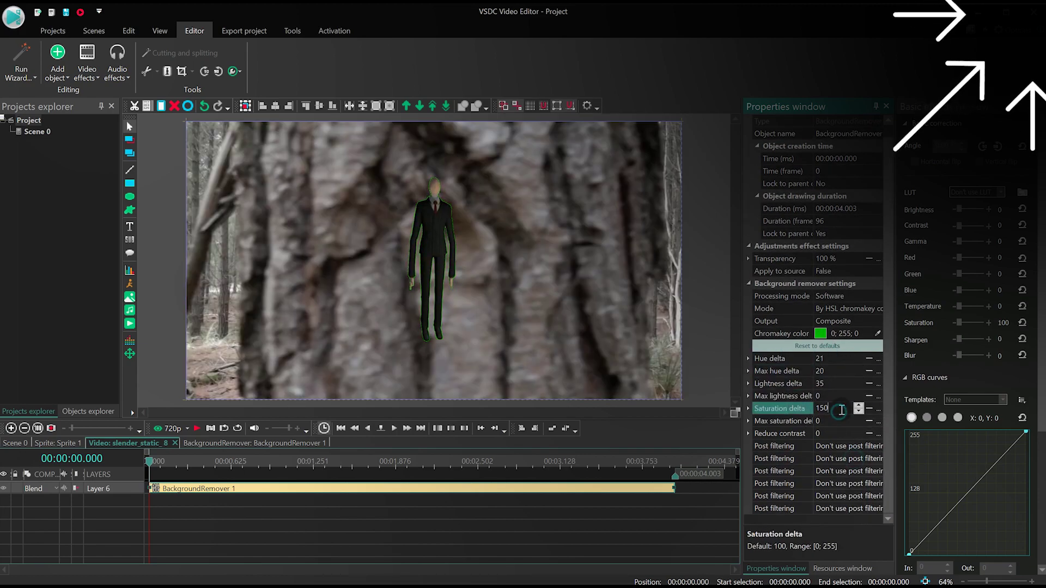
pyautogui.click(834, 420)
pyautogui.write('255')
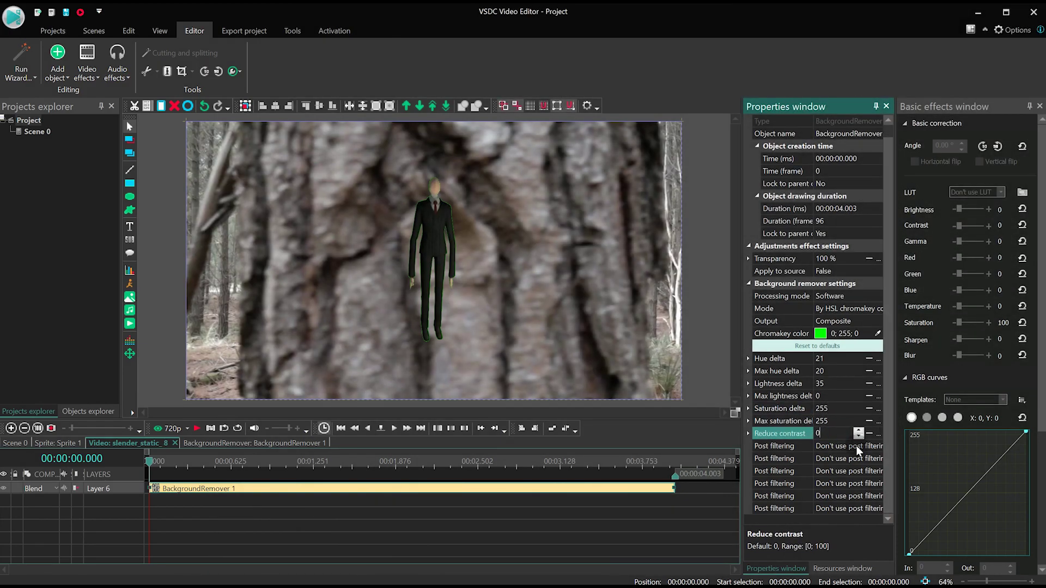
pyautogui.click(864, 446)
pyautogui.click(829, 508)
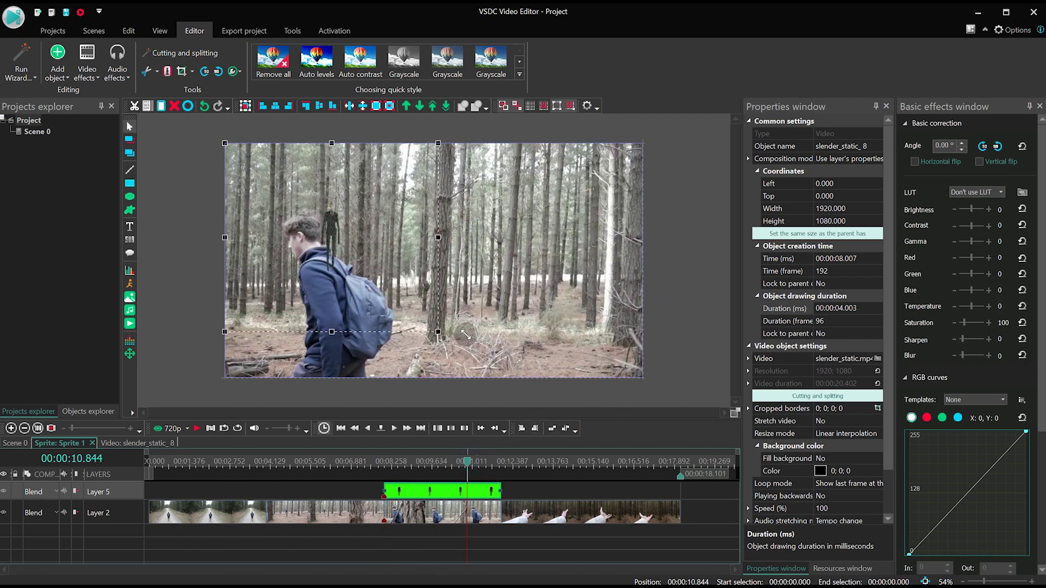
# Step: Shrink the Slenderman figure, move him right among the trees, and reopen his clip timeline
pyautogui.moveTo(466, 335); pyautogui.dragTo(461, 271)
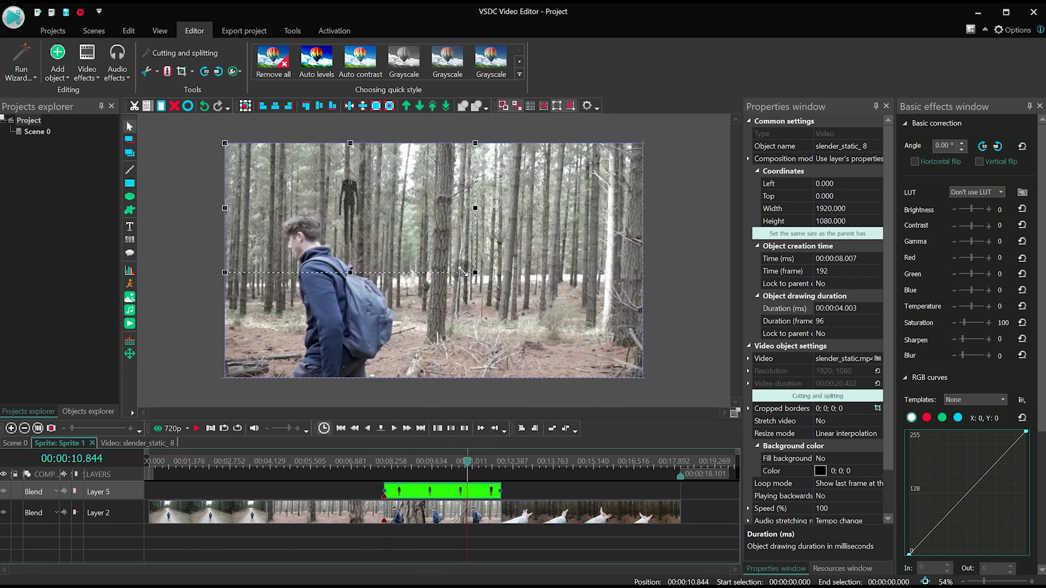
pyautogui.moveTo(349, 218); pyautogui.dragTo(564, 272)
pyautogui.click(447, 498)
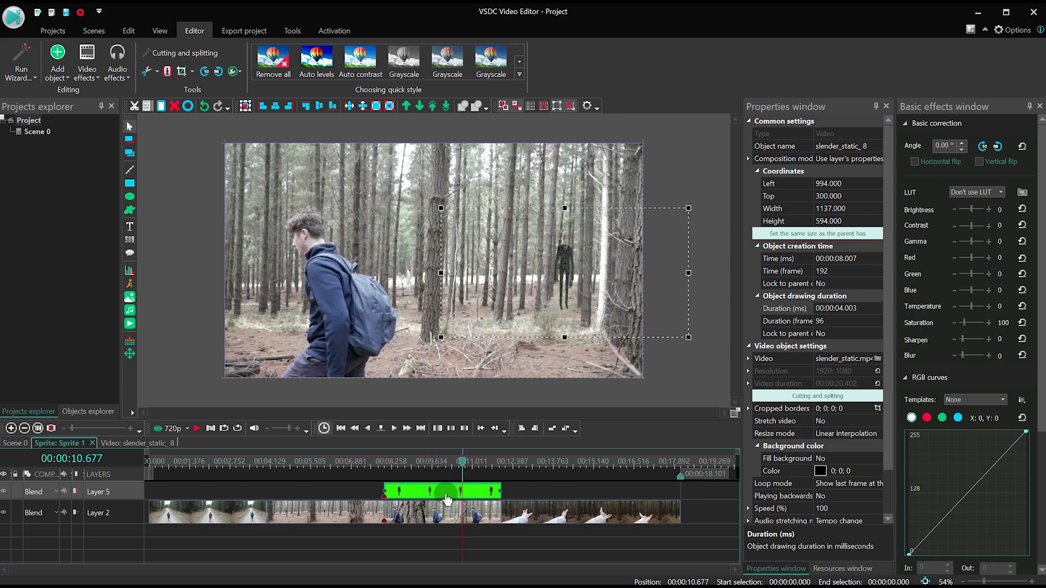
pyautogui.doubleClick(450, 498)
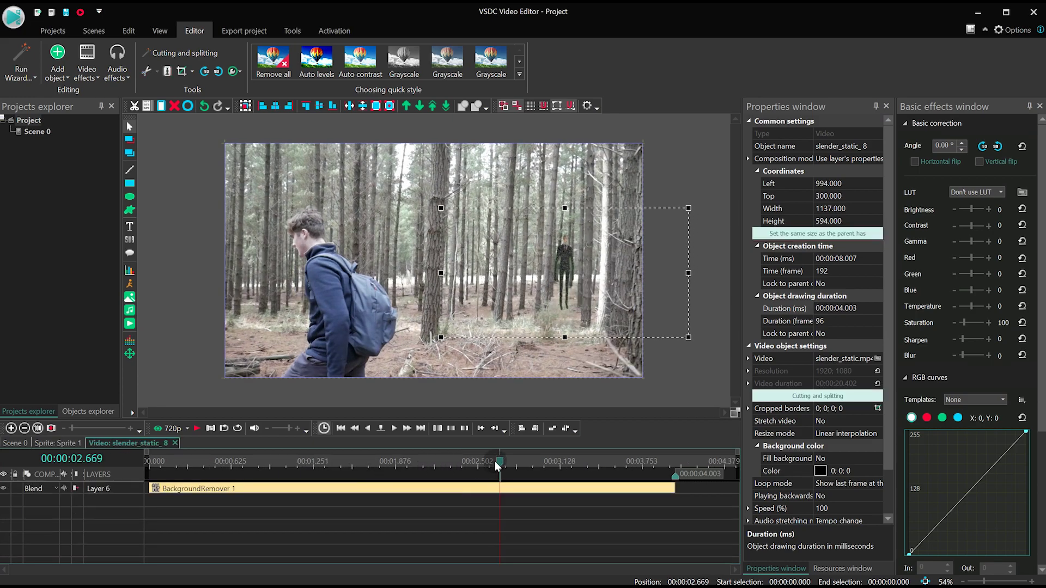
pyautogui.moveTo(496, 465); pyautogui.dragTo(109, 419)
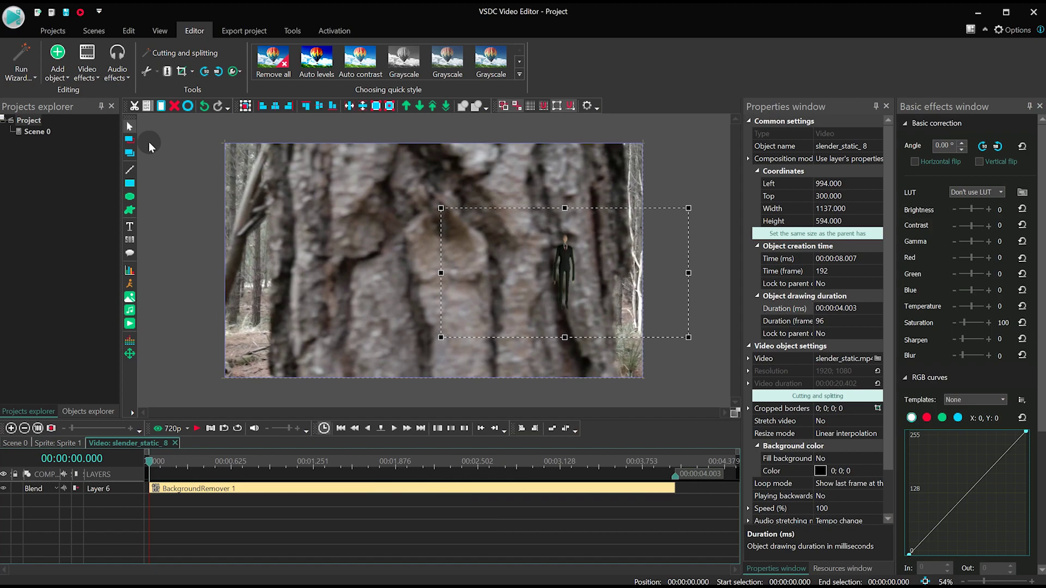
pyautogui.click(80, 74)
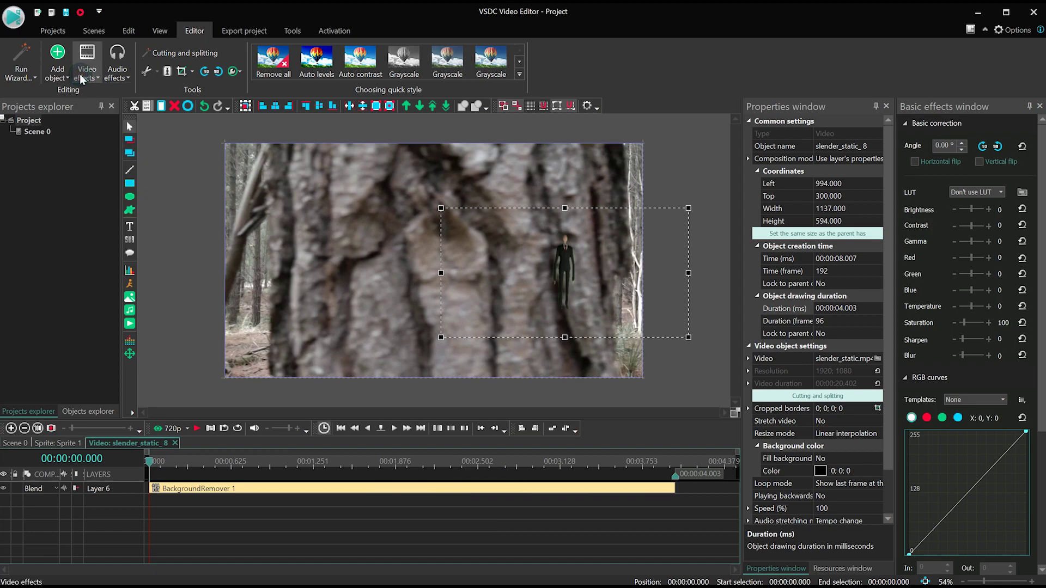
# Step: Add a Movement map driven by the walk-in-forest tracking data to the Slenderman clip
pyautogui.click(58, 82)
pyautogui.moveTo(83, 319)
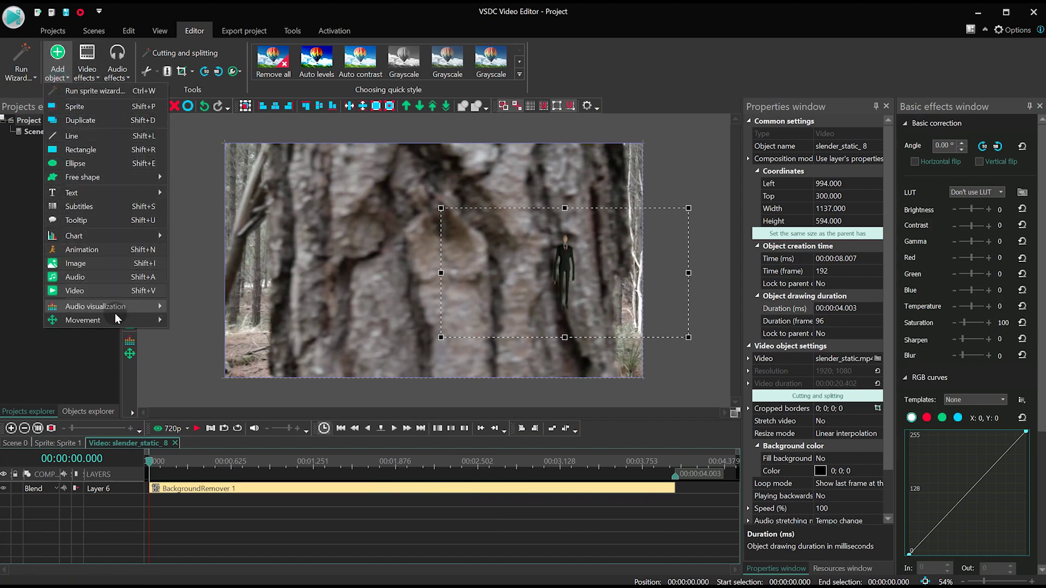
pyautogui.click(229, 334)
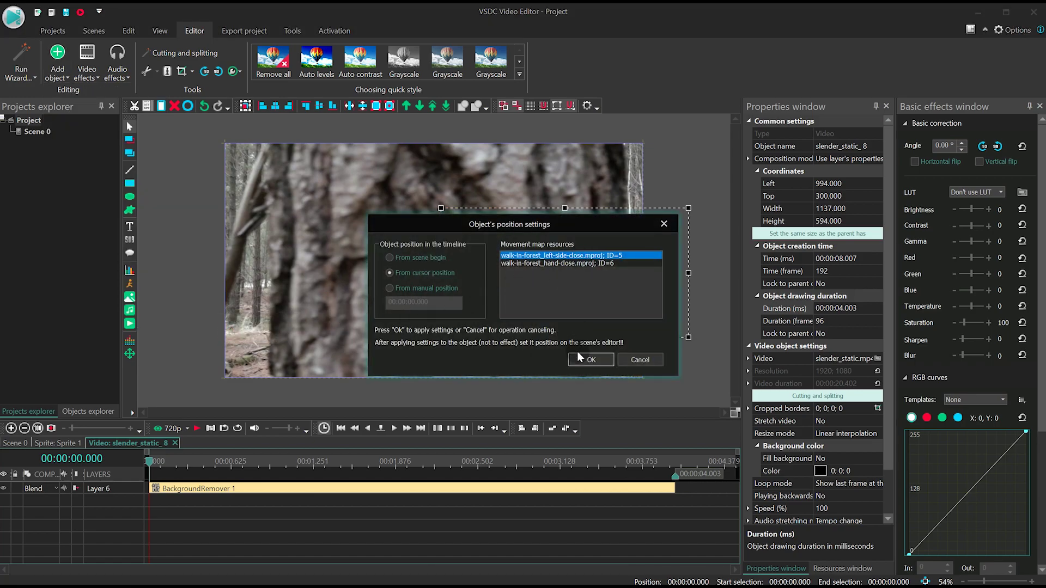
pyautogui.click(579, 356)
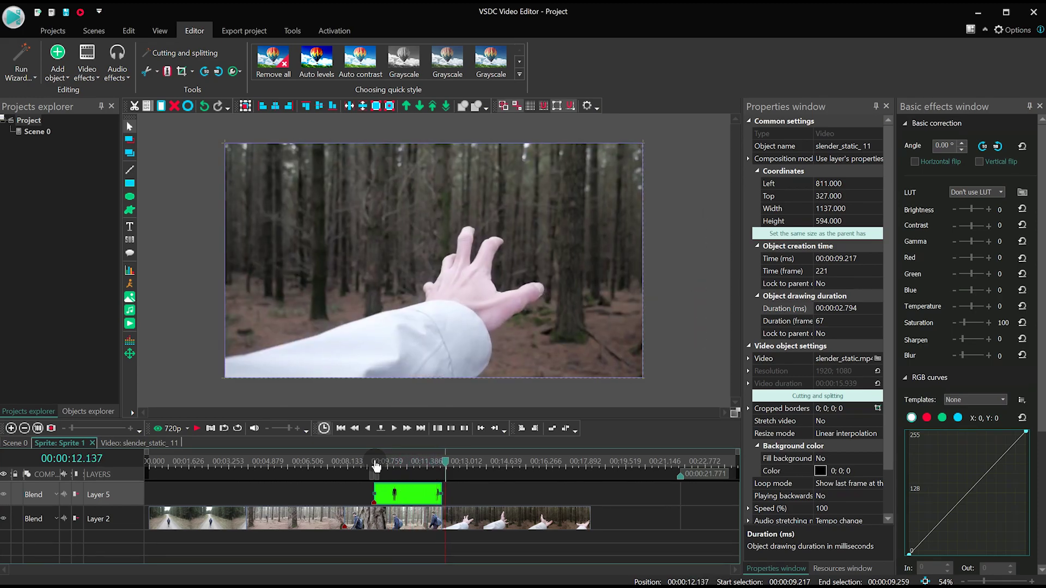
# Step: Select the Layer 5 Slenderman clip and open slender_static_11's timeline
pyautogui.click(451, 466)
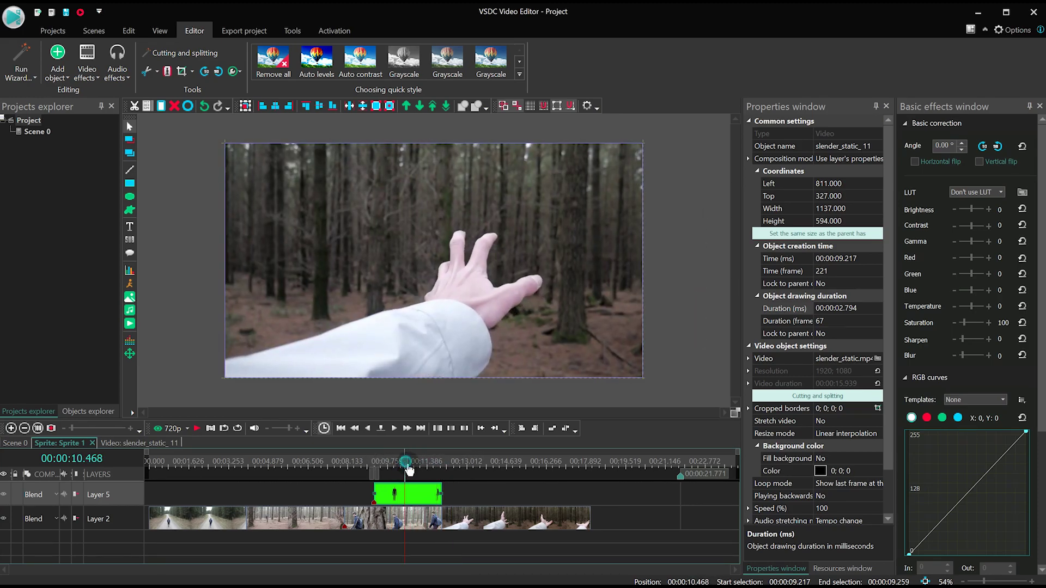
pyautogui.click(421, 500)
pyautogui.doubleClick(421, 496)
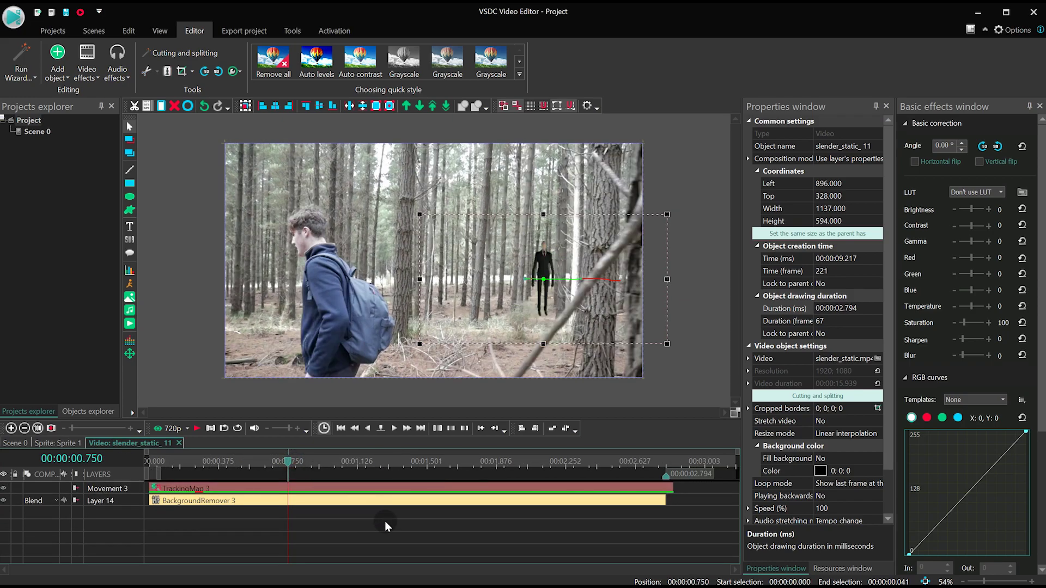
# Step: Apply a Gaussian blur to slender_static_11 with Blur levels set to 6
pyautogui.click(87, 62)
pyautogui.moveTo(103, 120)
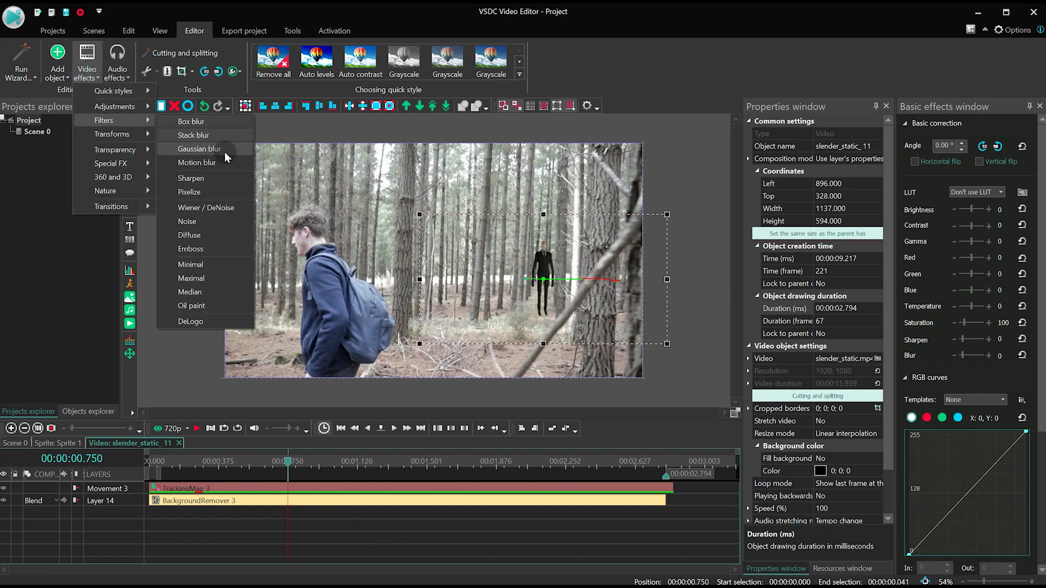
pyautogui.click(226, 161)
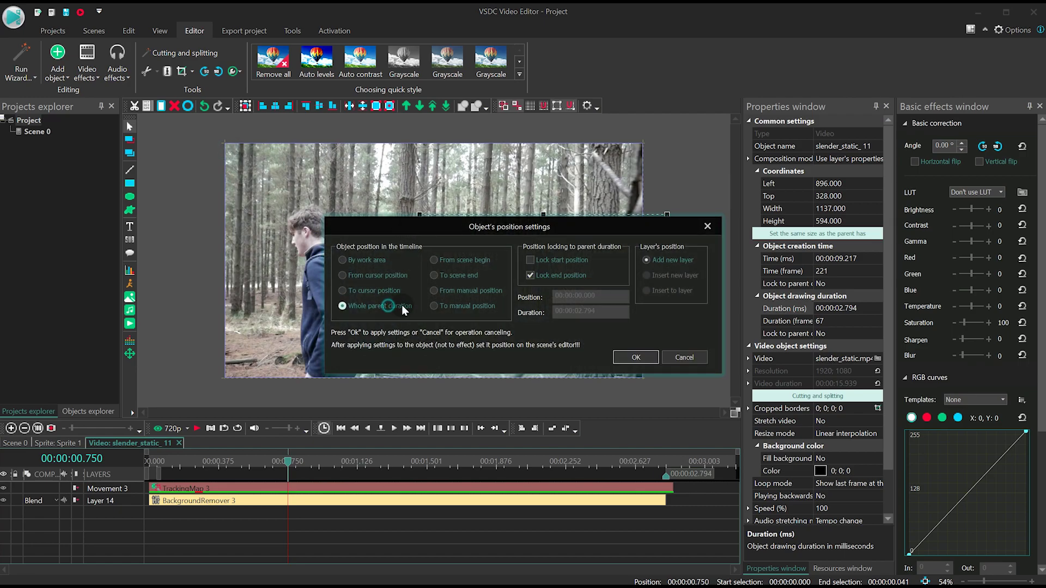
pyautogui.click(635, 357)
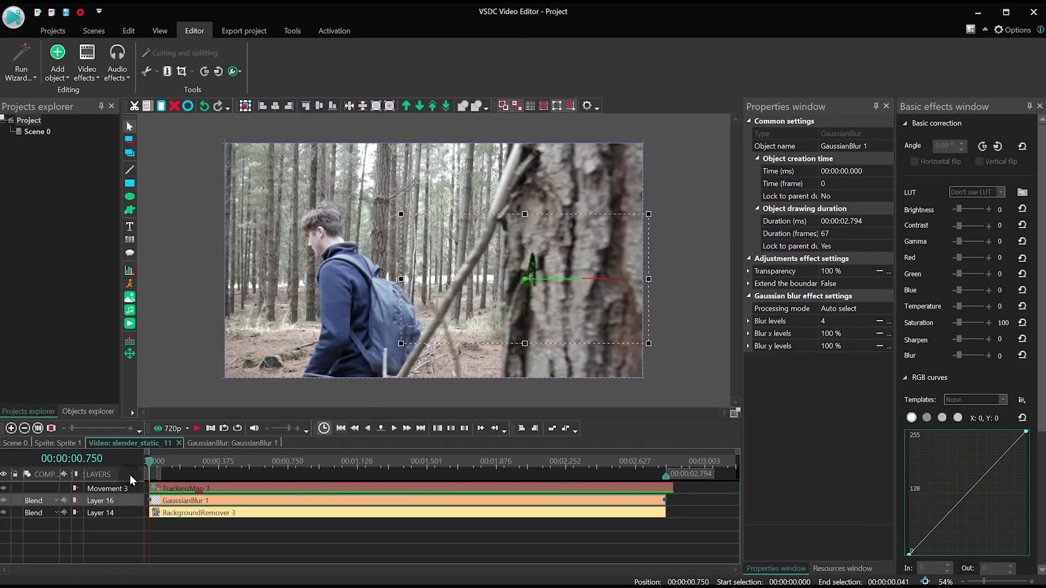
pyautogui.moveTo(149, 462); pyautogui.dragTo(294, 462)
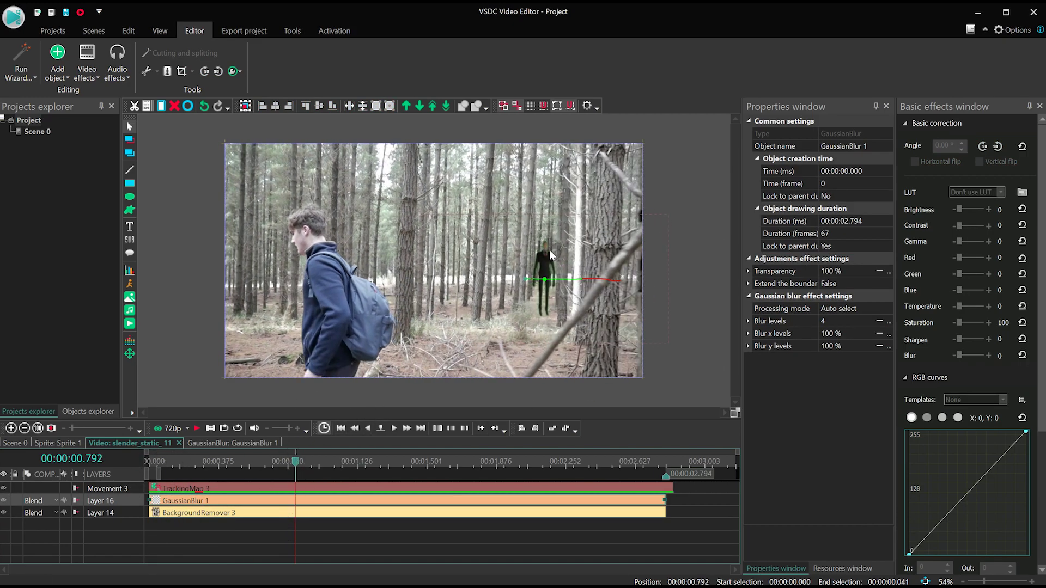
pyautogui.scroll(5, 549, 249)
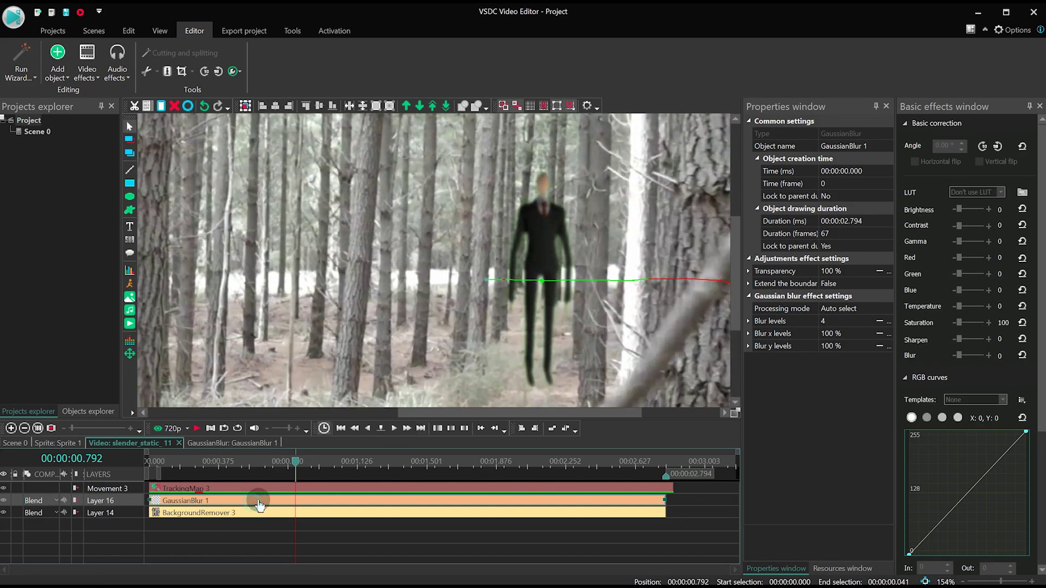
pyautogui.click(837, 326)
pyautogui.write('6')
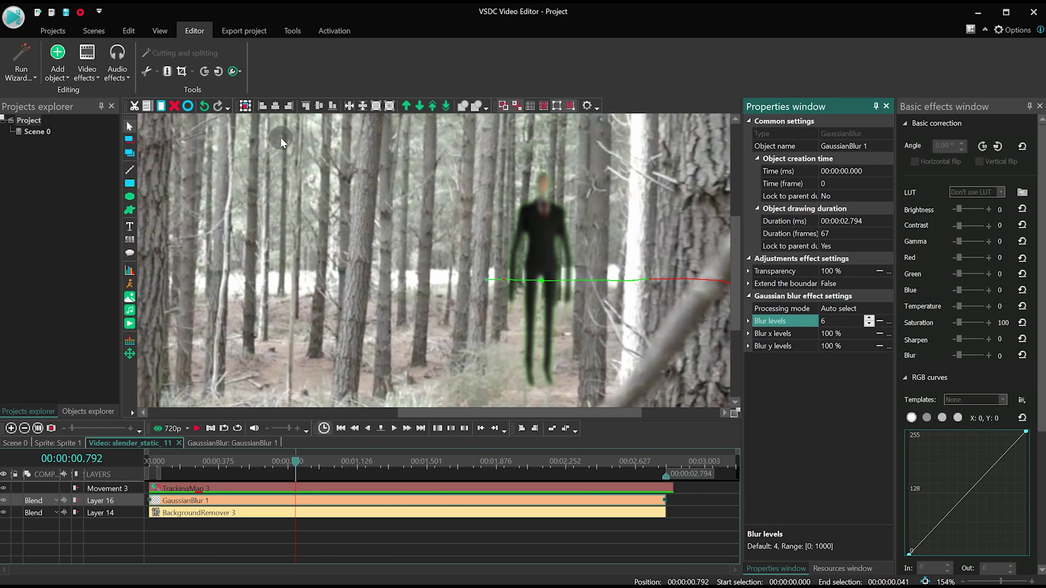
# Step: Add a whole-duration Hue/Saturation/Lightness effect targeting green, then play it back to check
pyautogui.click(78, 73)
pyautogui.moveTo(114, 106)
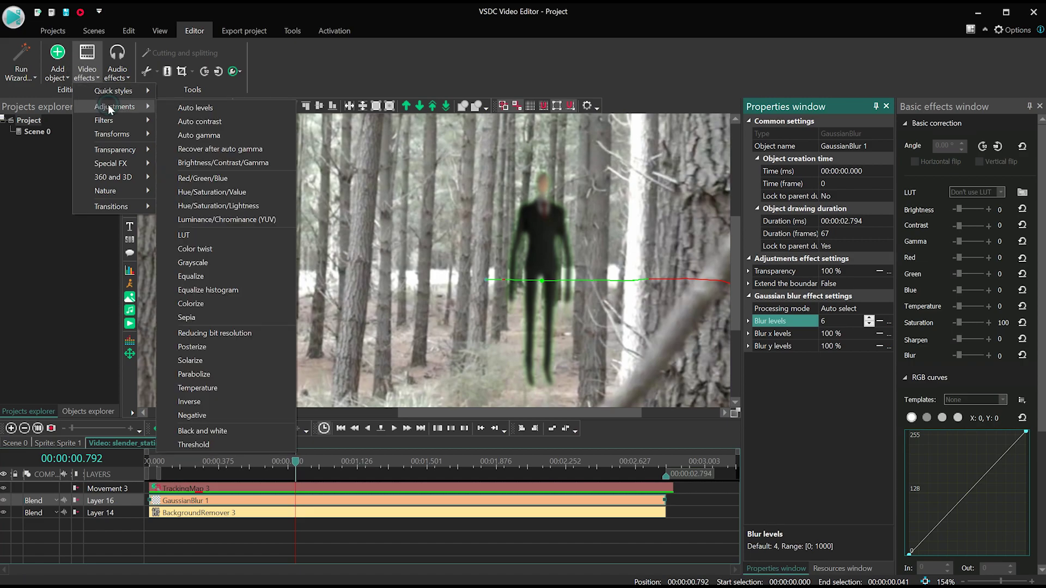
pyautogui.click(270, 205)
pyautogui.click(381, 305)
pyautogui.click(631, 357)
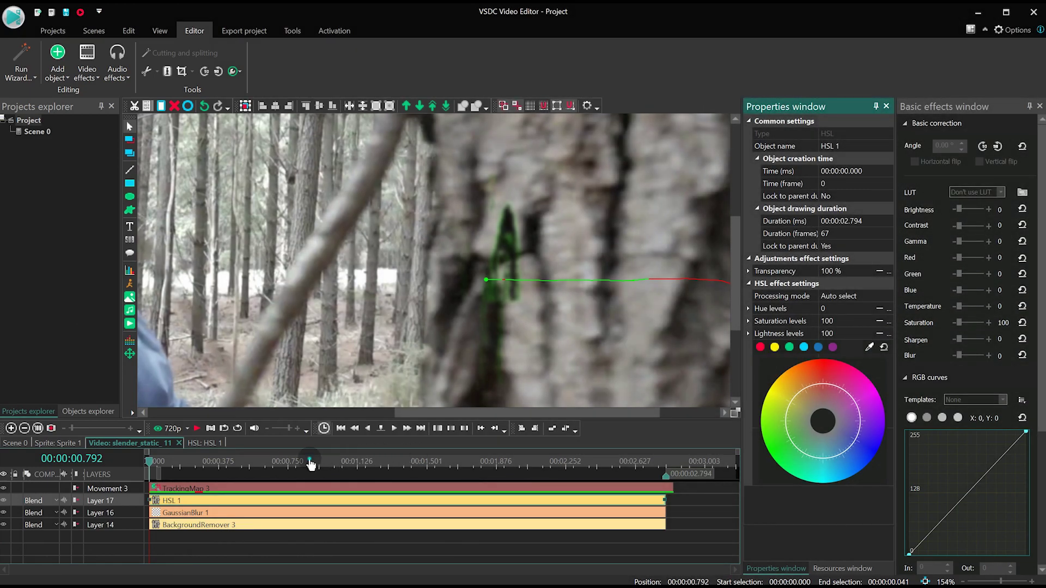
pyautogui.click(304, 462)
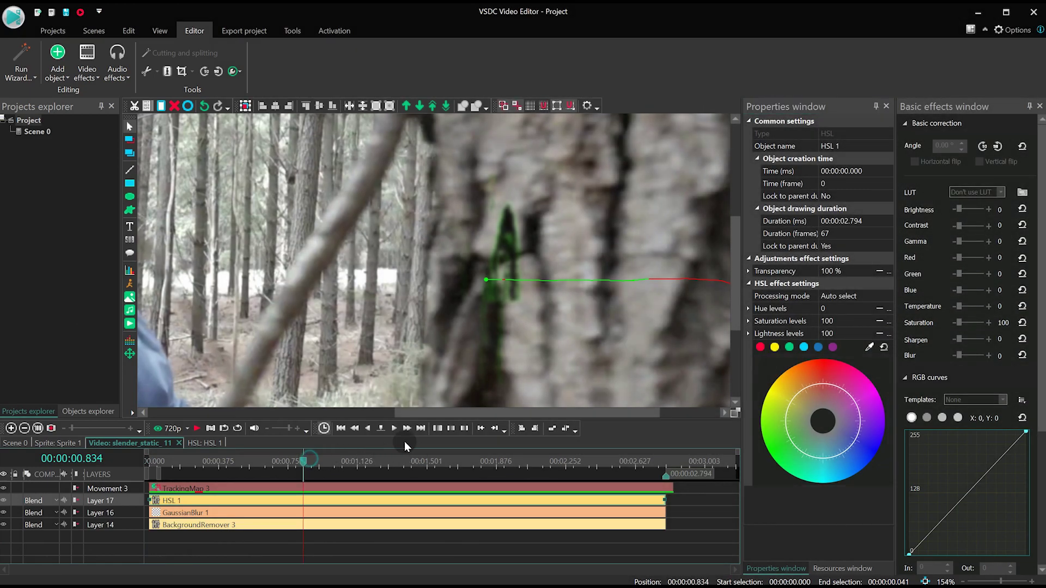
pyautogui.click(789, 347)
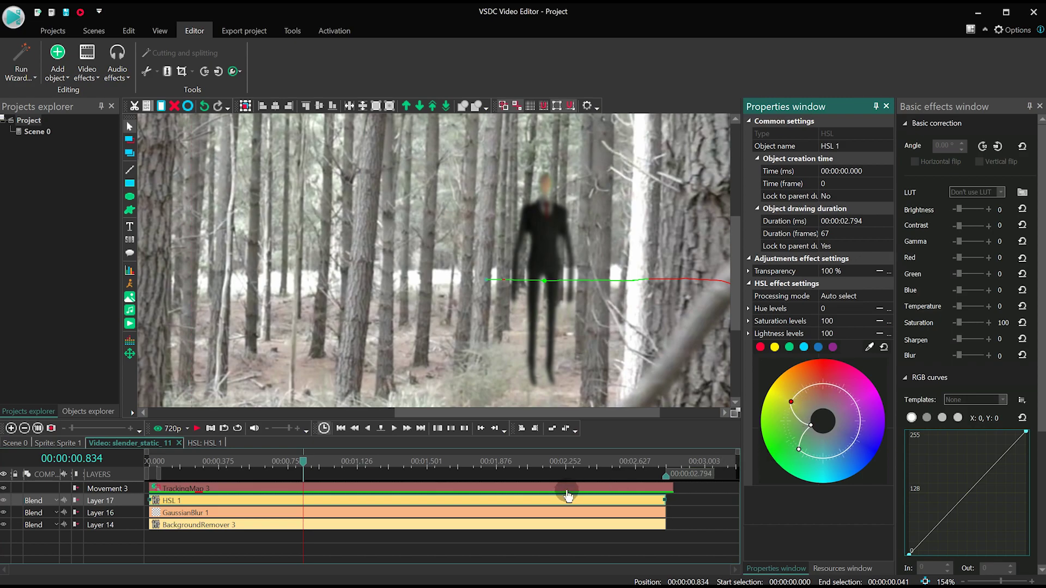
pyautogui.press('space')
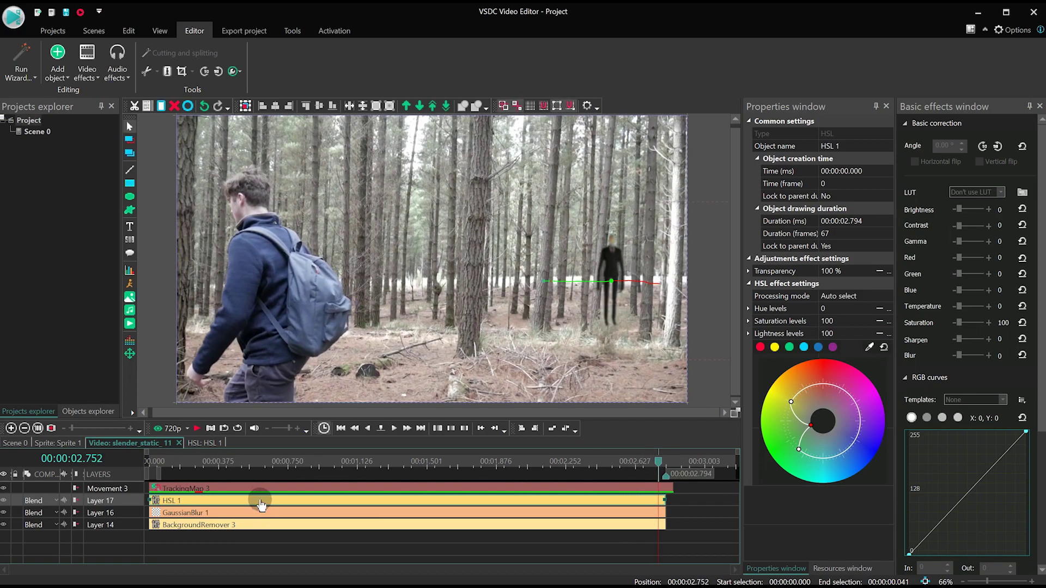
pyautogui.press('space')
# Step: Place slender_walk.mp4 on a new layer inside Sprite 1 at the playhead
pyautogui.click(24, 441)
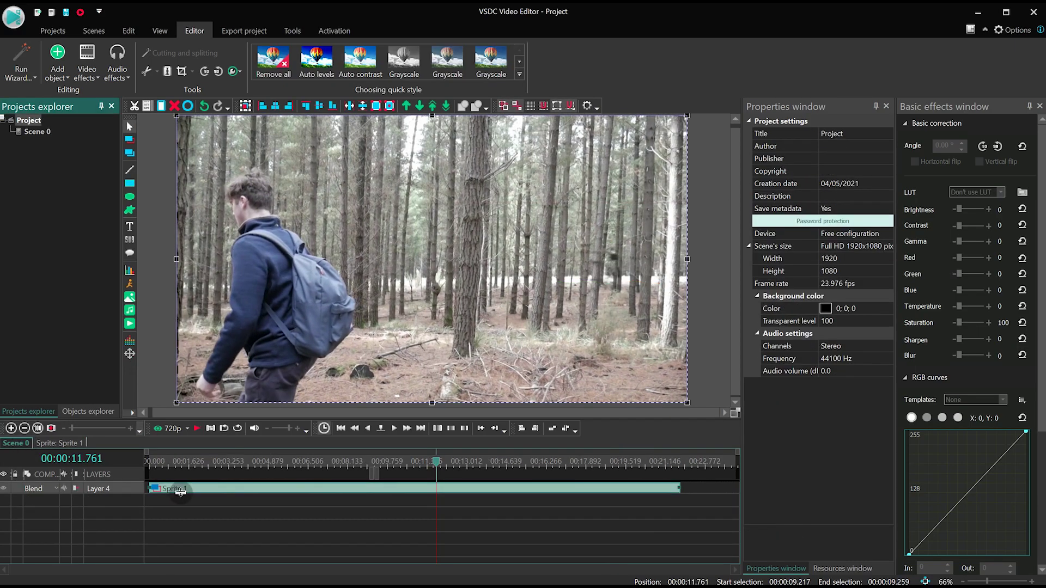
pyautogui.doubleClick(406, 494)
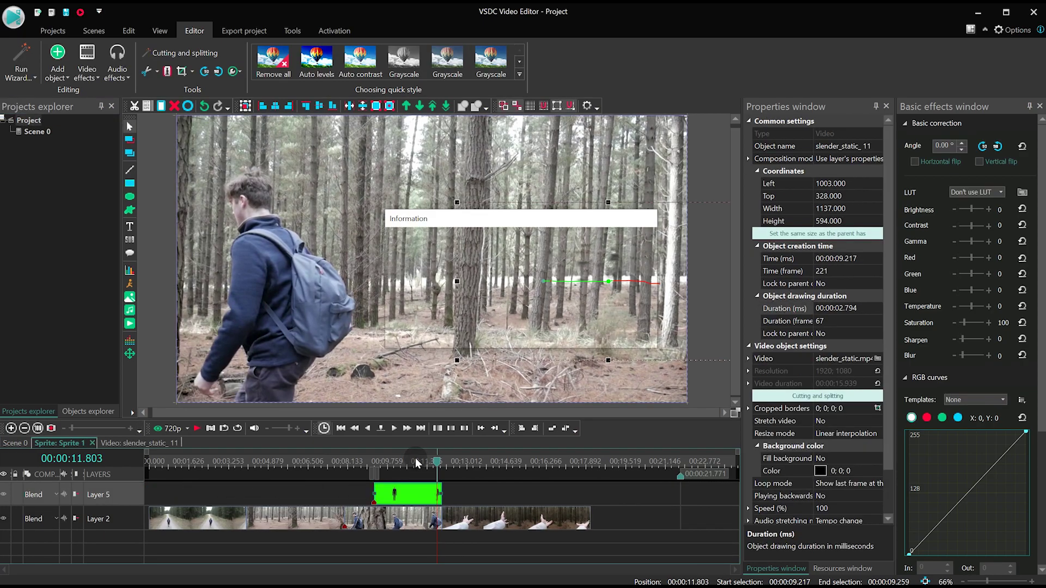
pyautogui.press('space')
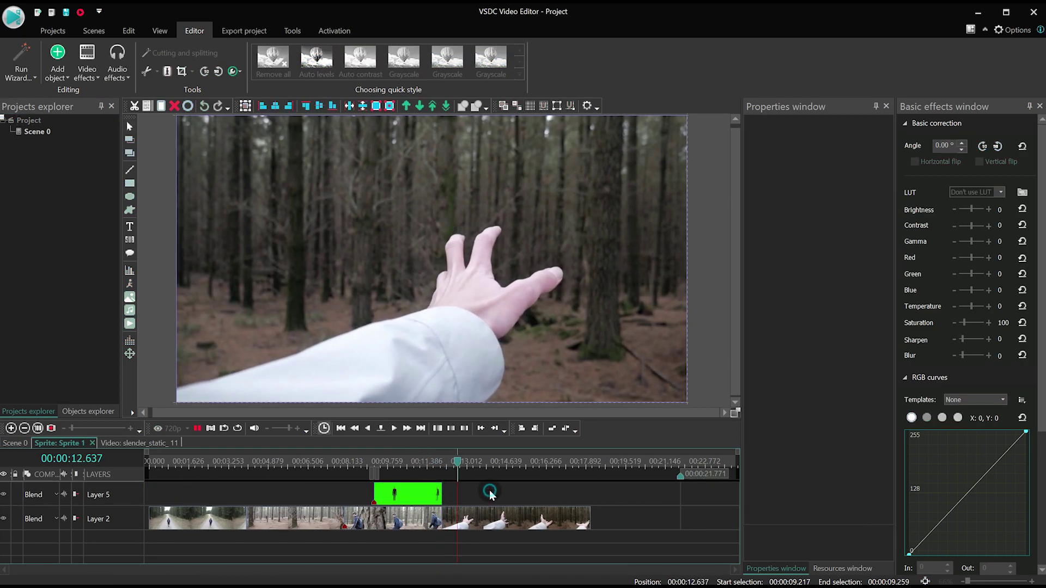
pyautogui.click(486, 492)
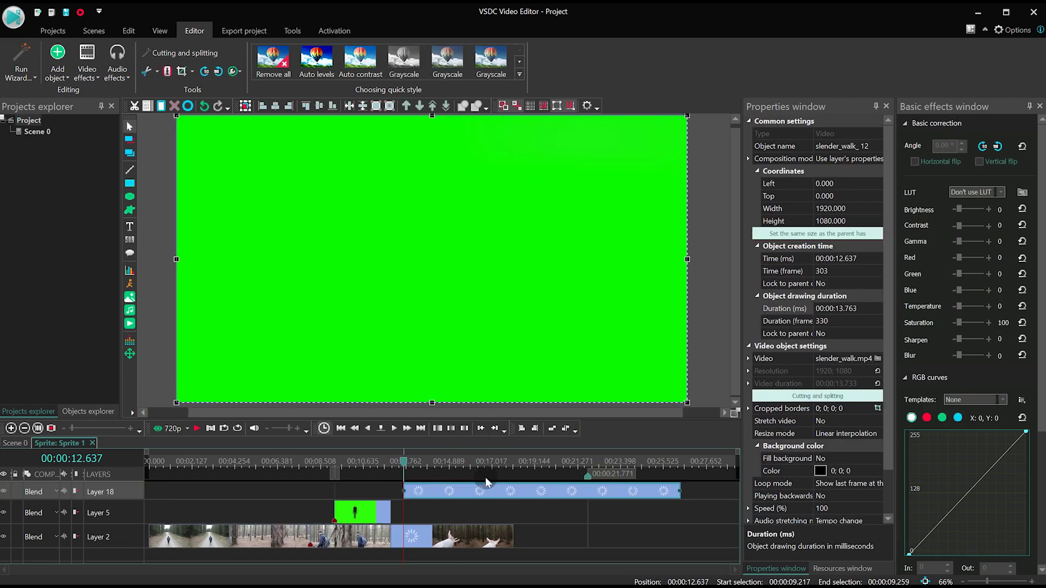
pyautogui.moveTo(480, 481); pyautogui.dragTo(485, 477)
pyautogui.press('space')
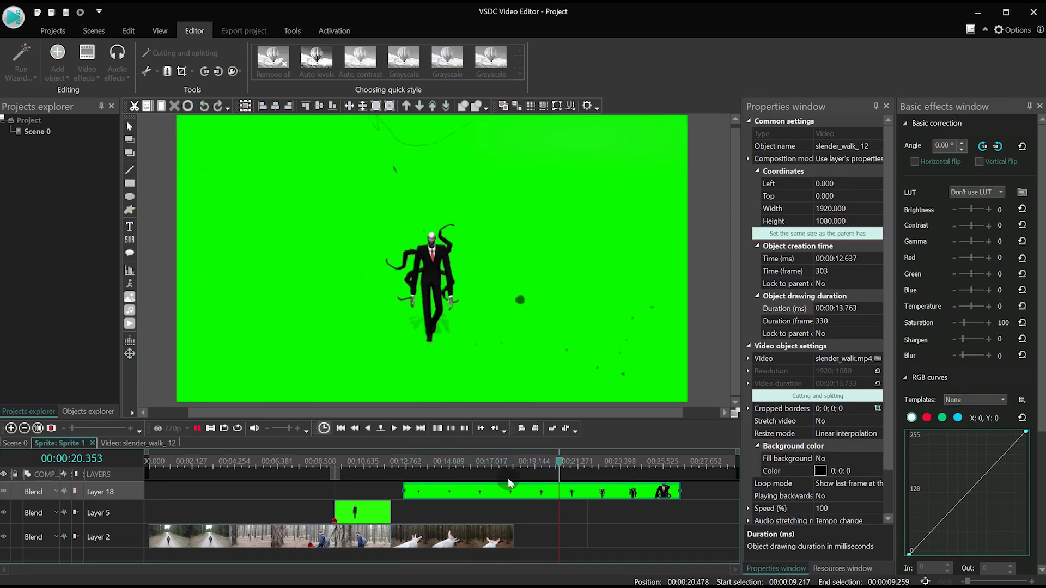
pyautogui.click(375, 463)
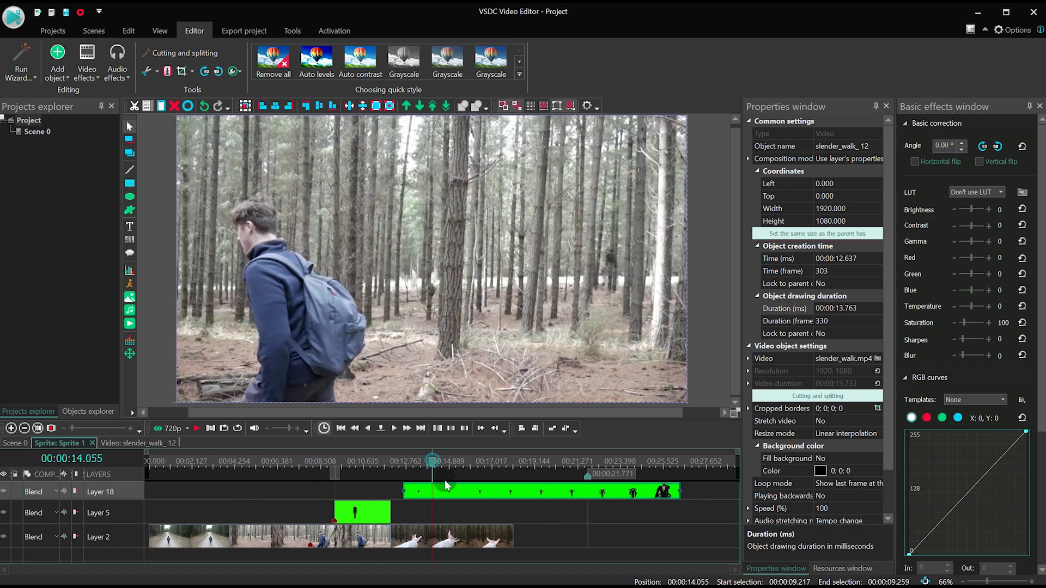
# Step: Apply a Background remover to the slender_walk_12 clip
pyautogui.doubleClick(458, 494)
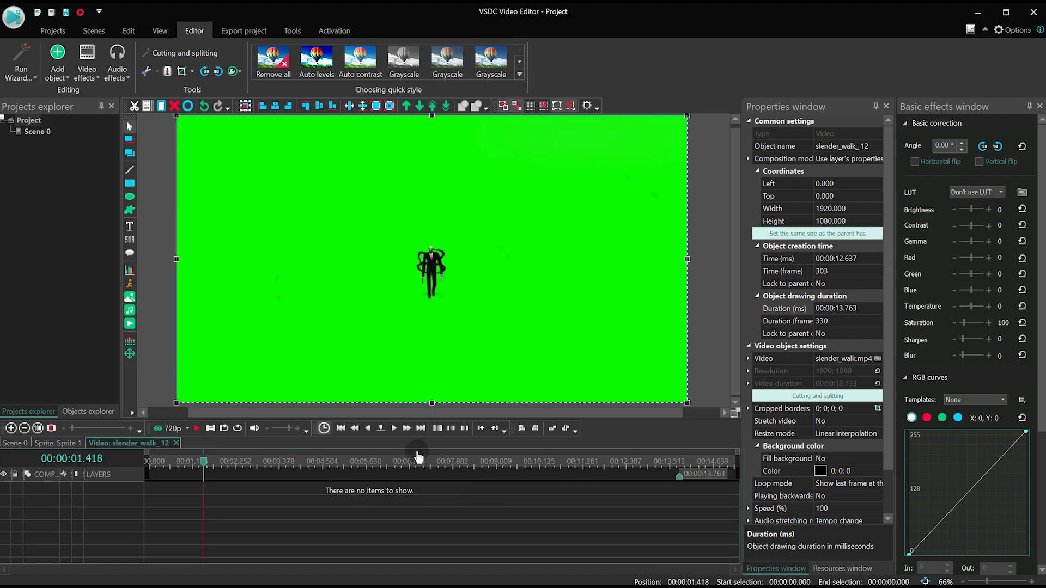
pyautogui.click(87, 69)
pyautogui.moveTo(114, 149)
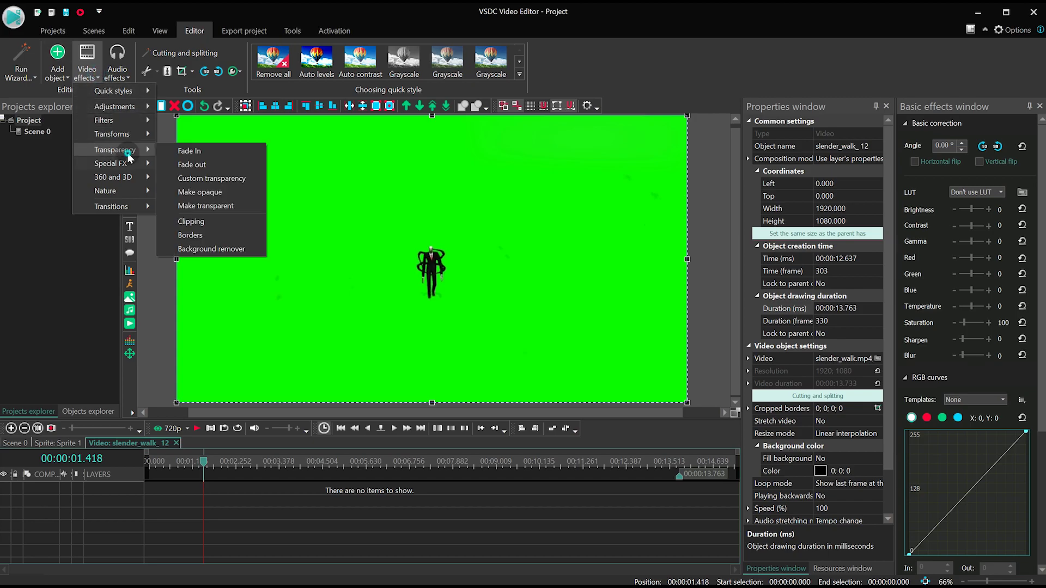
pyautogui.click(213, 249)
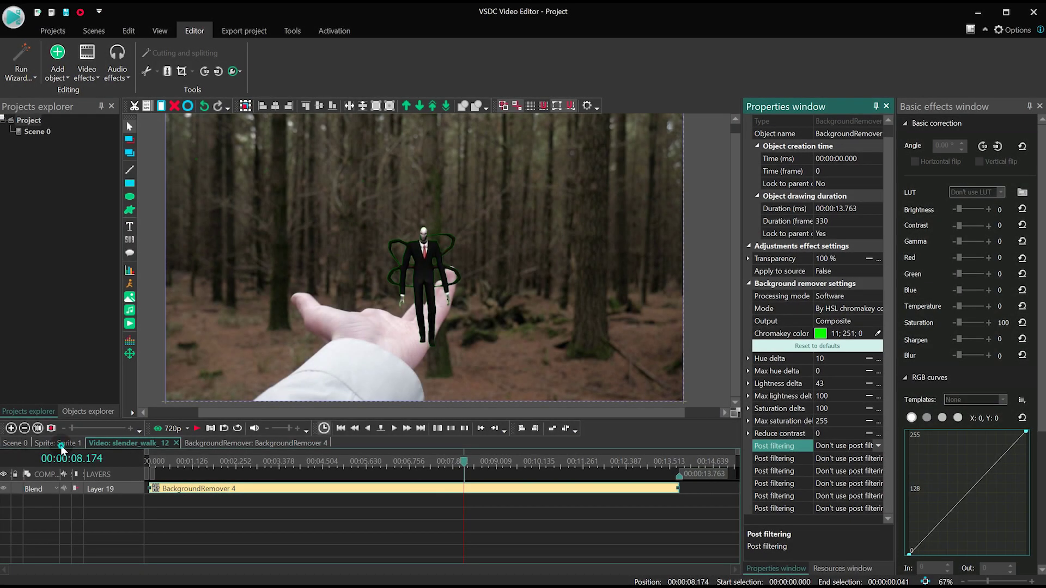
# Step: Trim the walking Slenderman clip so it starts at the chosen playhead position
pyautogui.click(58, 443)
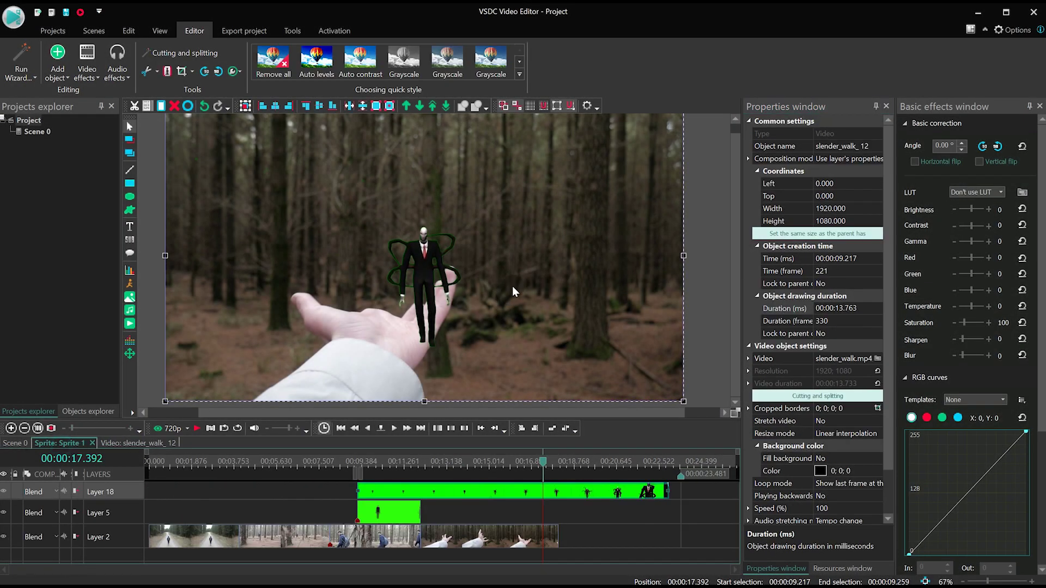
pyautogui.click(426, 462)
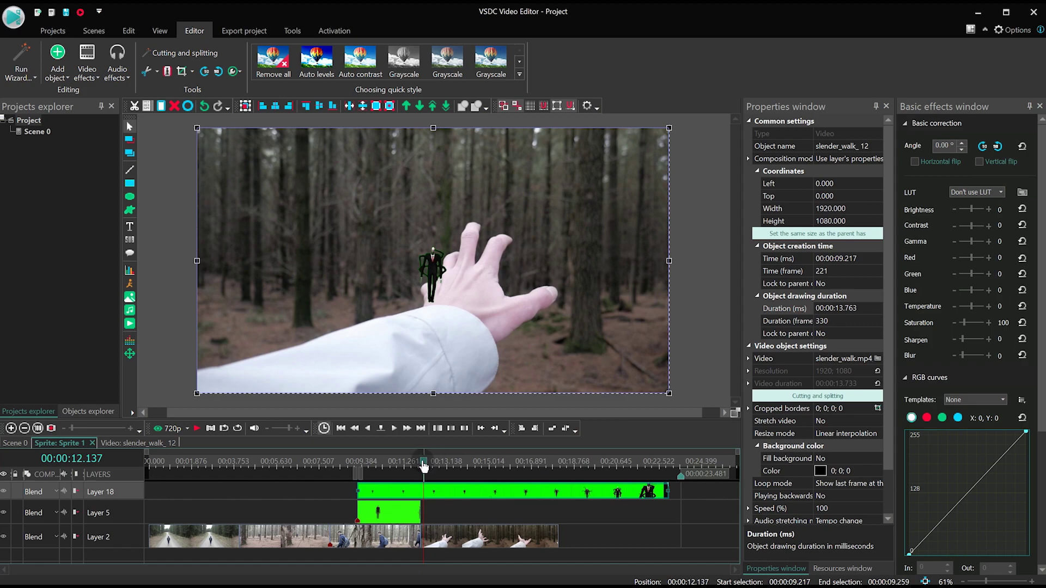
pyautogui.click(449, 502)
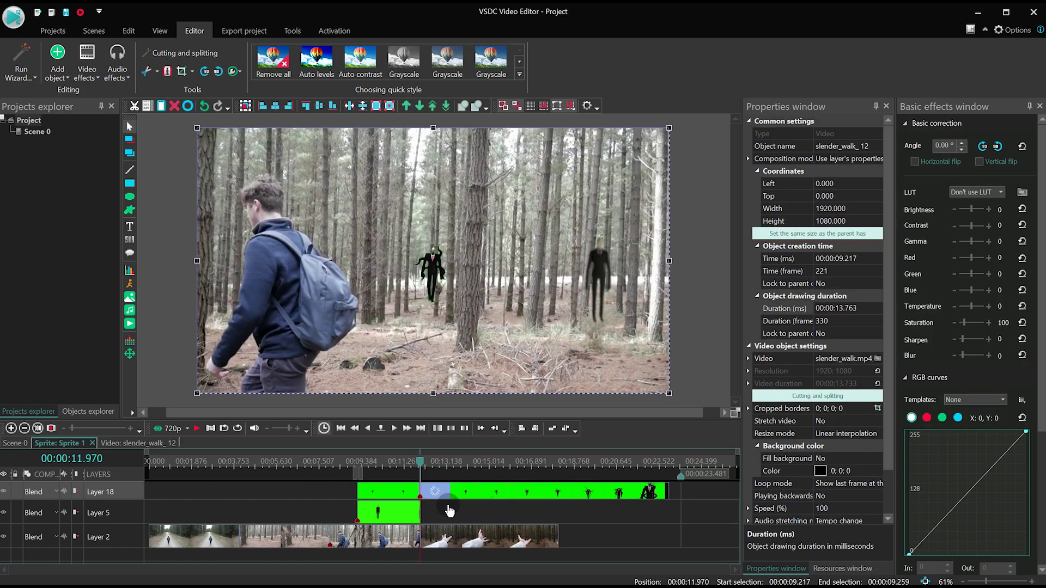
pyautogui.click(402, 494)
pyautogui.press('Delete')
# Step: Shorten the clip's end and move the figure right and down beside the hand
pyautogui.click(477, 492)
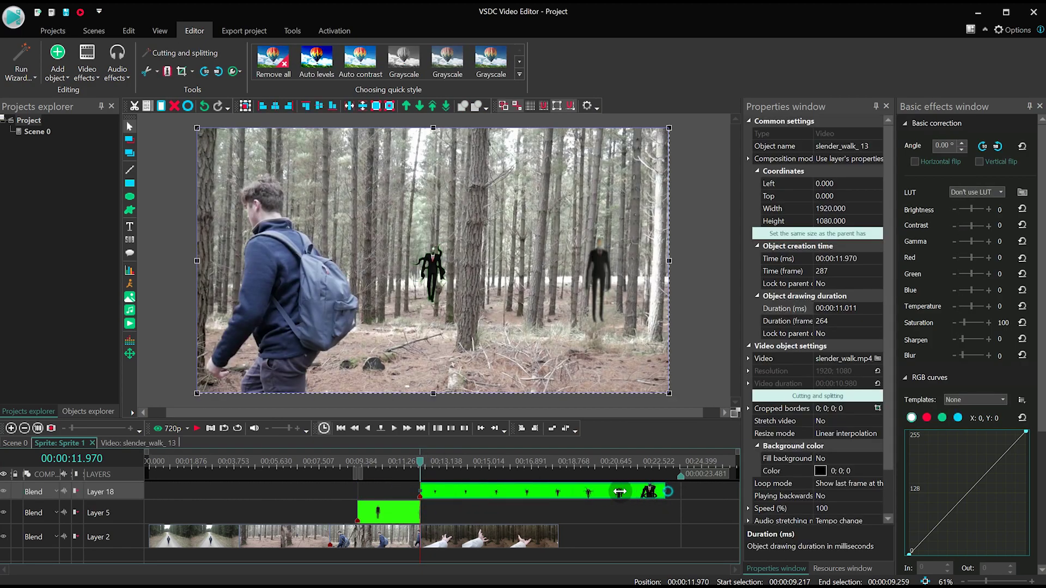
pyautogui.moveTo(619, 491); pyautogui.dragTo(552, 497)
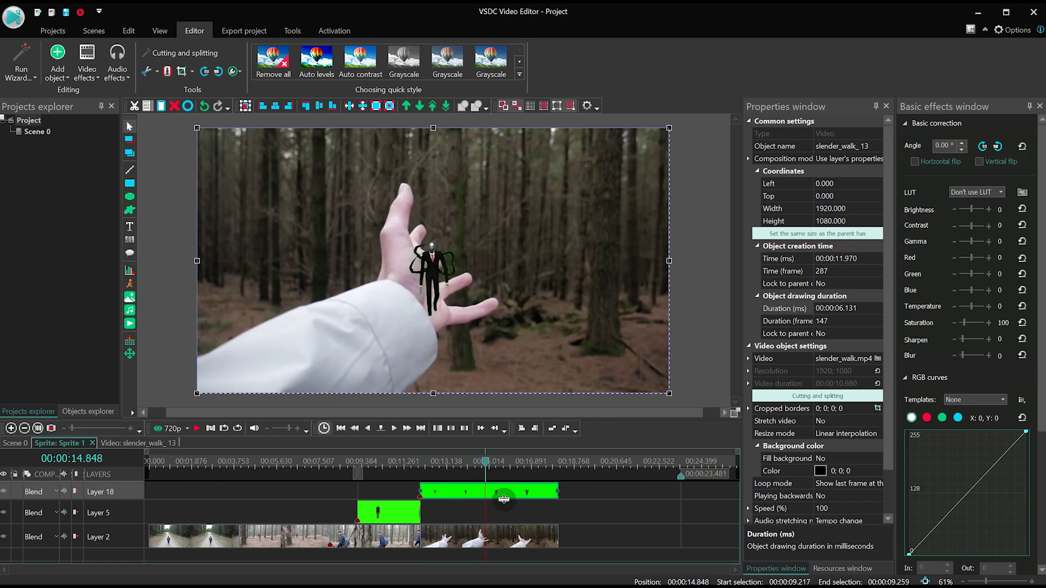
pyautogui.moveTo(432, 320); pyautogui.dragTo(541, 331)
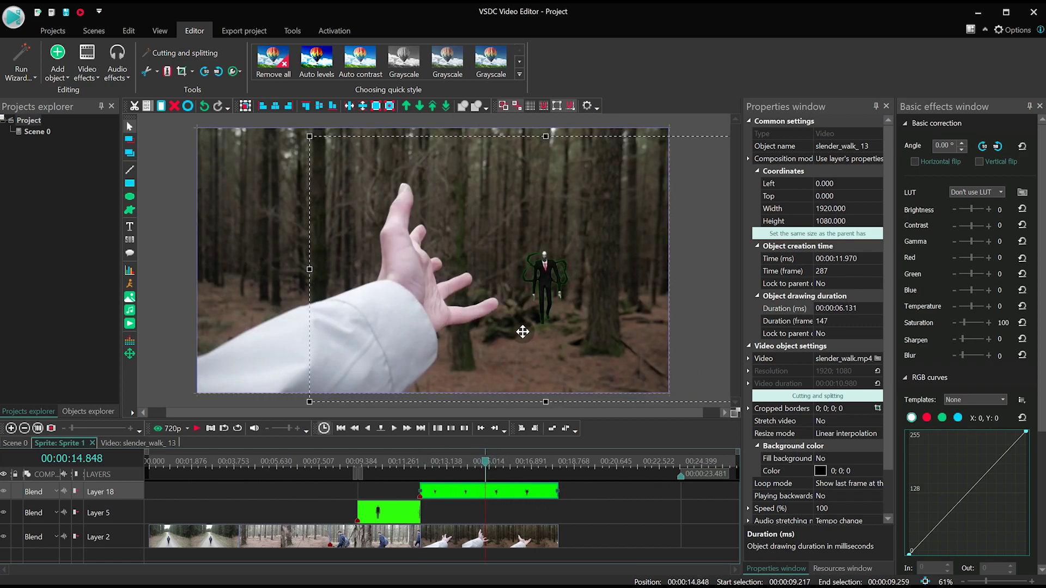
pyautogui.doubleClick(473, 493)
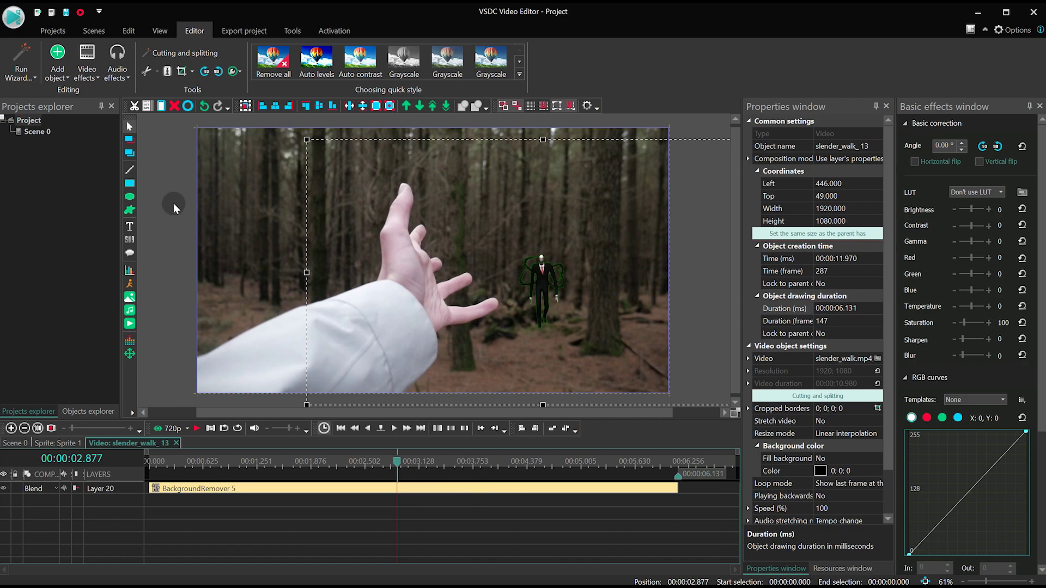
# Step: Add a Movement following the walk-in-forest_hand-close tracking map (ID=6) from scene beginning
pyautogui.click(58, 69)
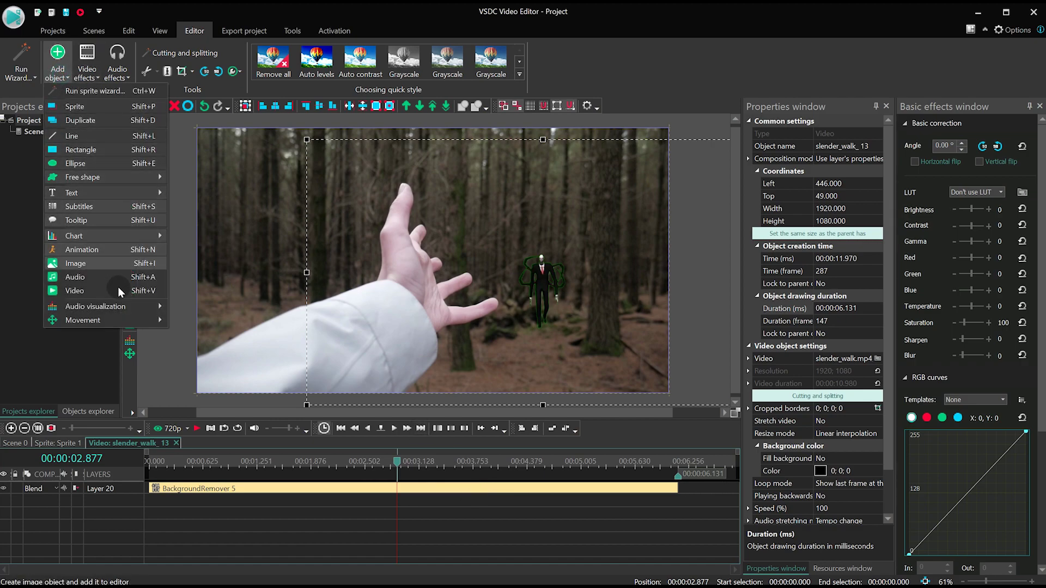
pyautogui.moveTo(83, 319)
pyautogui.click(217, 336)
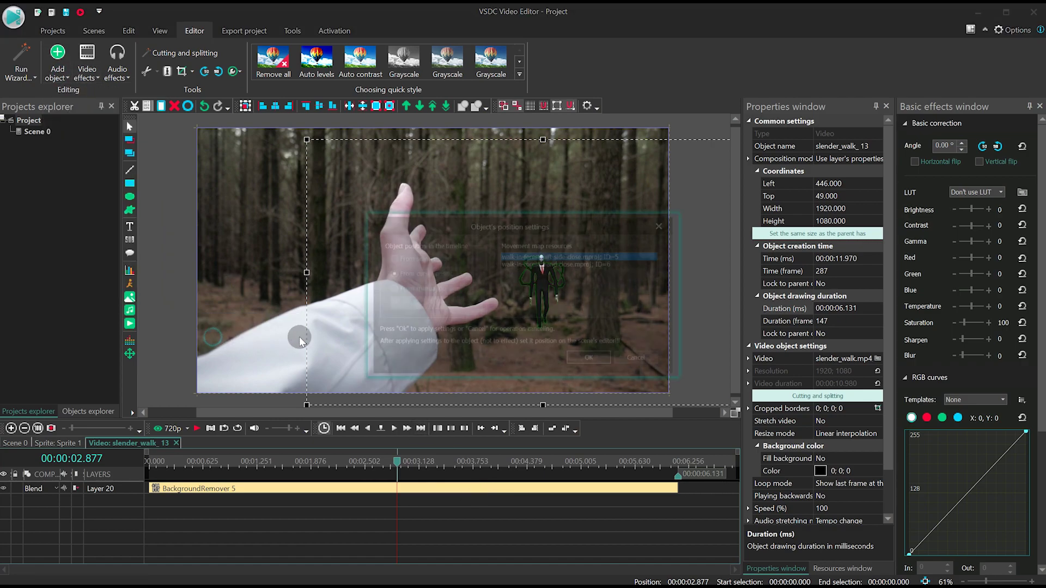
pyautogui.click(568, 264)
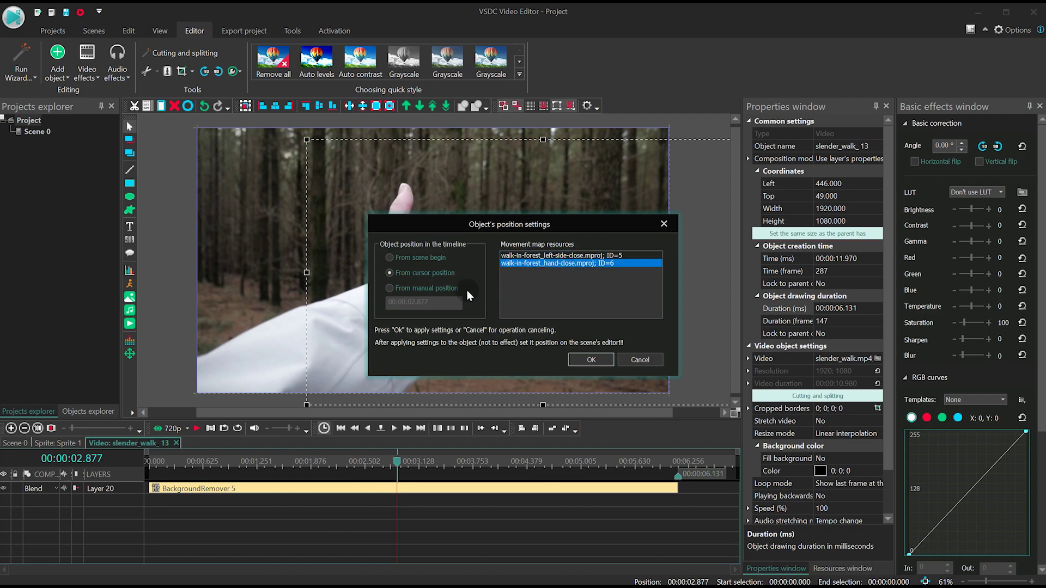
pyautogui.click(431, 256)
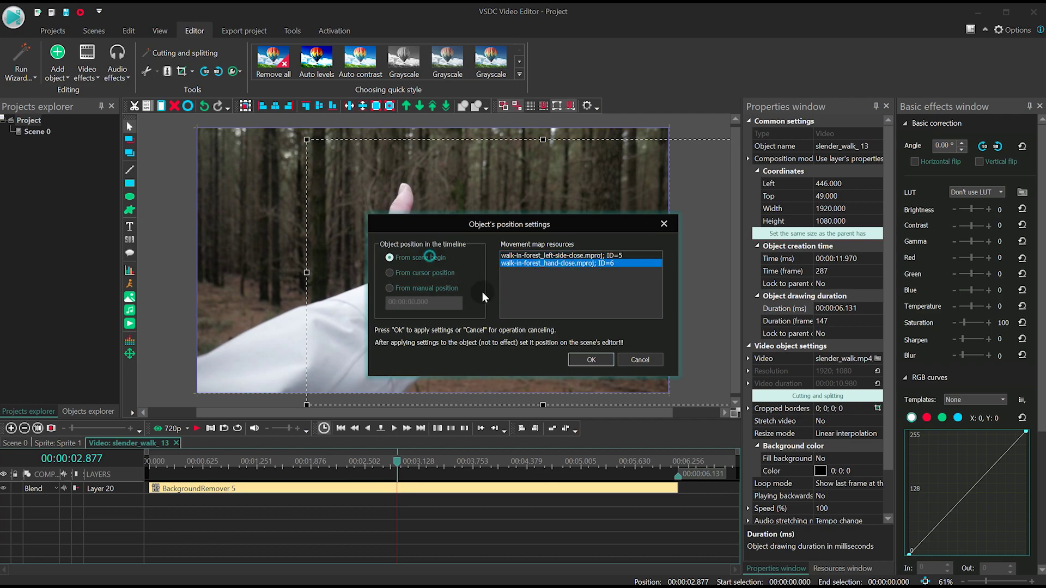
pyautogui.click(583, 359)
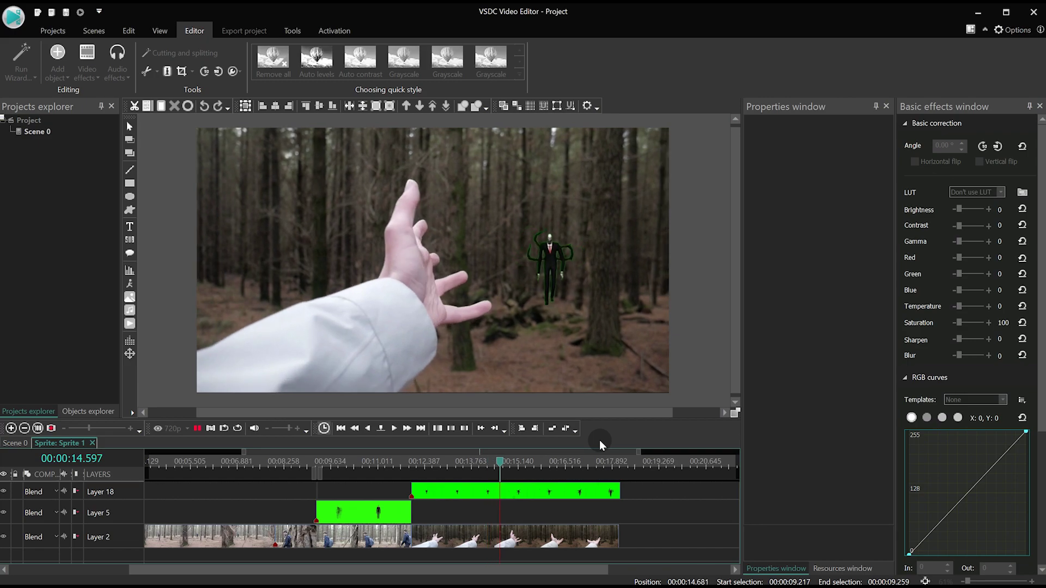
# Step: Drag the tracked Slenderman figure down into place in the preview
pyautogui.click(524, 493)
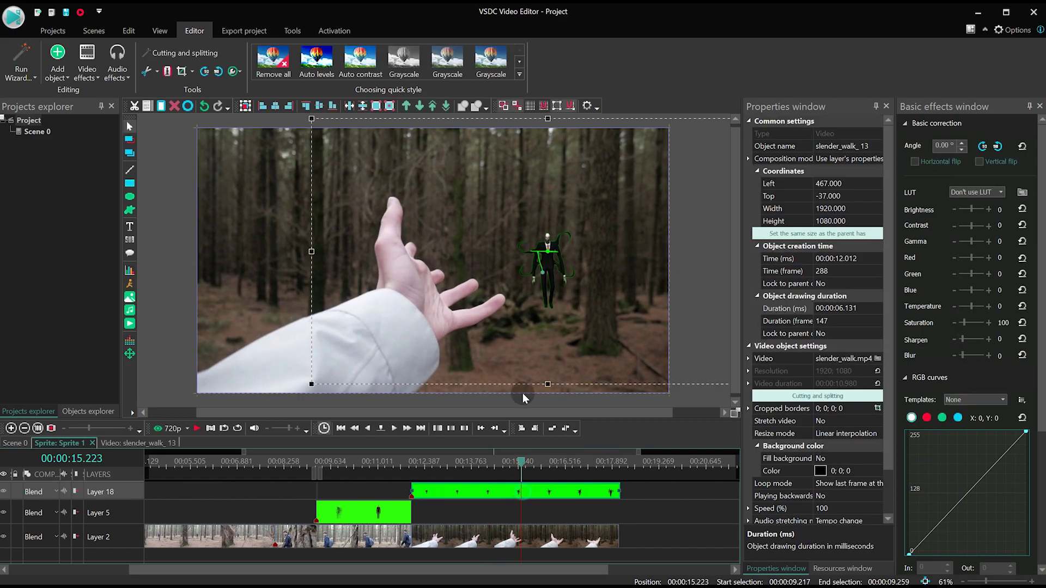
pyautogui.moveTo(586, 259); pyautogui.dragTo(583, 289)
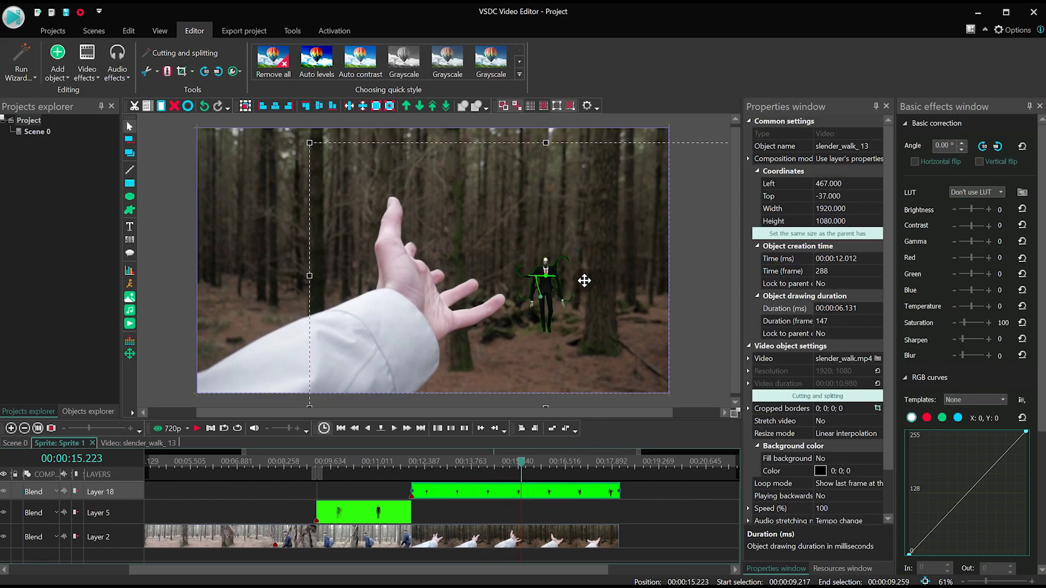
pyautogui.doubleClick(539, 492)
pyautogui.click(86, 66)
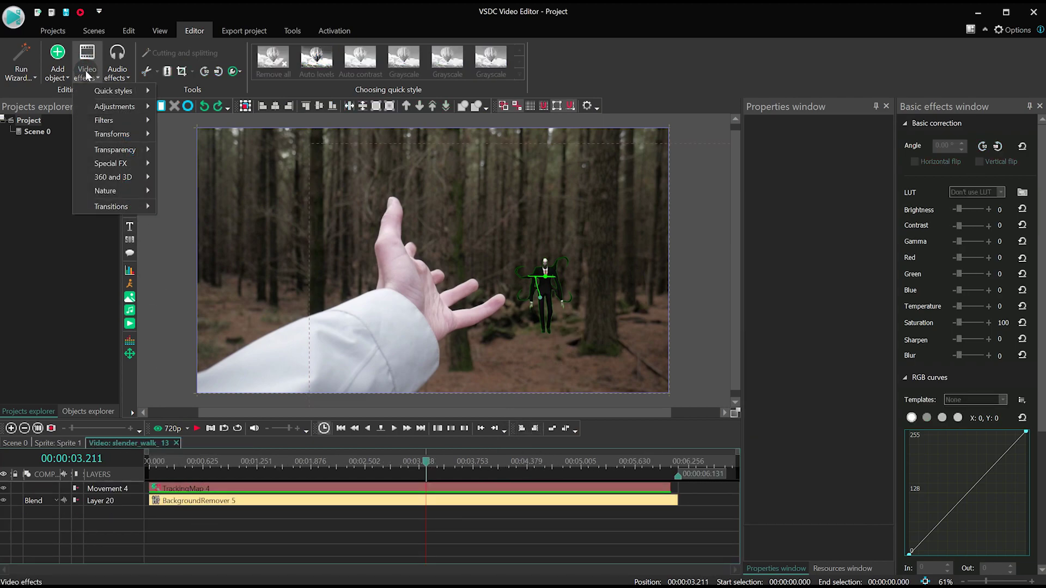
pyautogui.moveTo(103, 120)
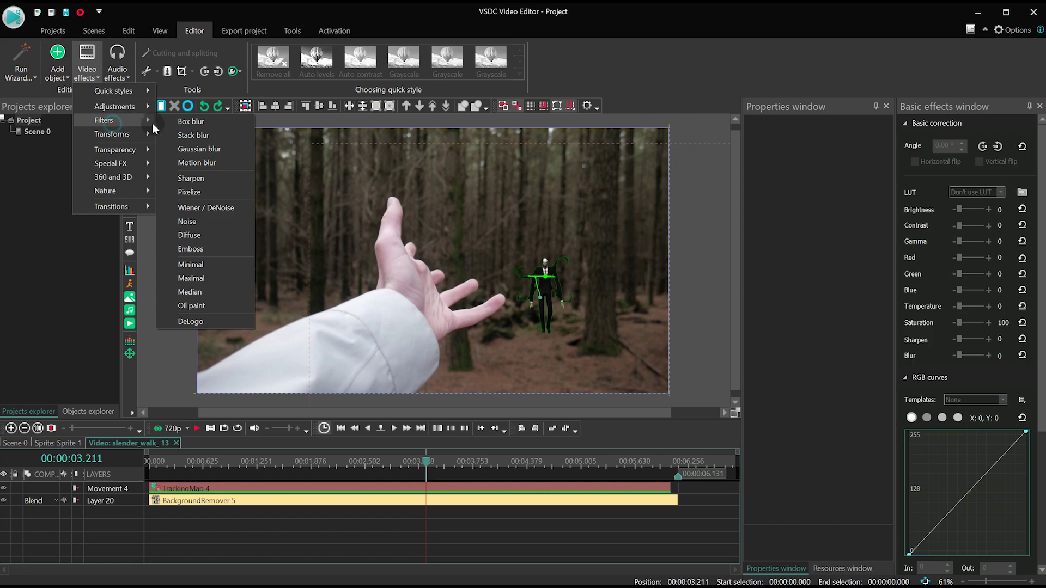
# Step: Add a whole-duration Gaussian blur to slender_walk_13 with blur levels set to 10
pyautogui.click(217, 148)
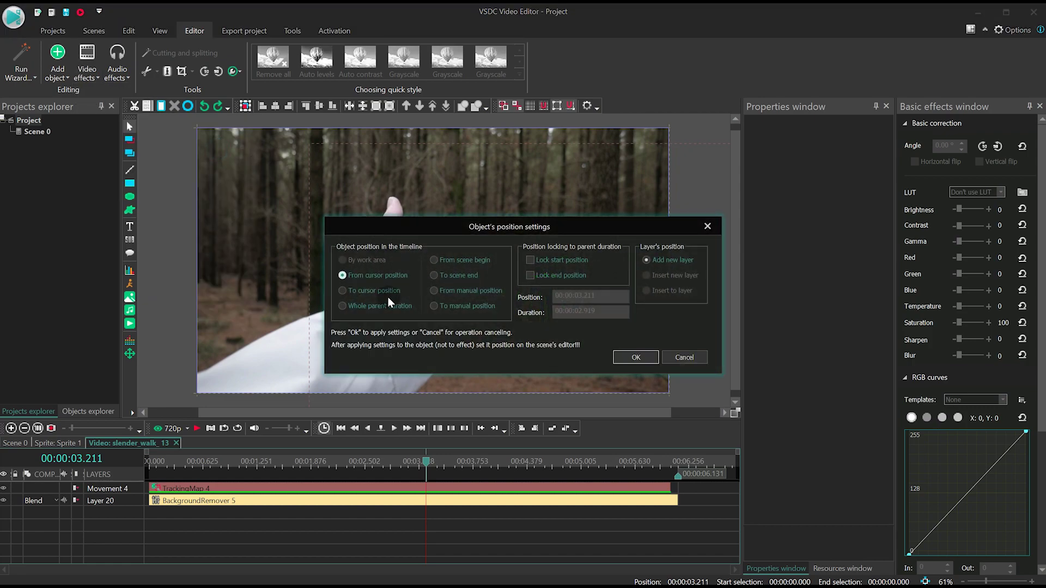
pyautogui.click(388, 301)
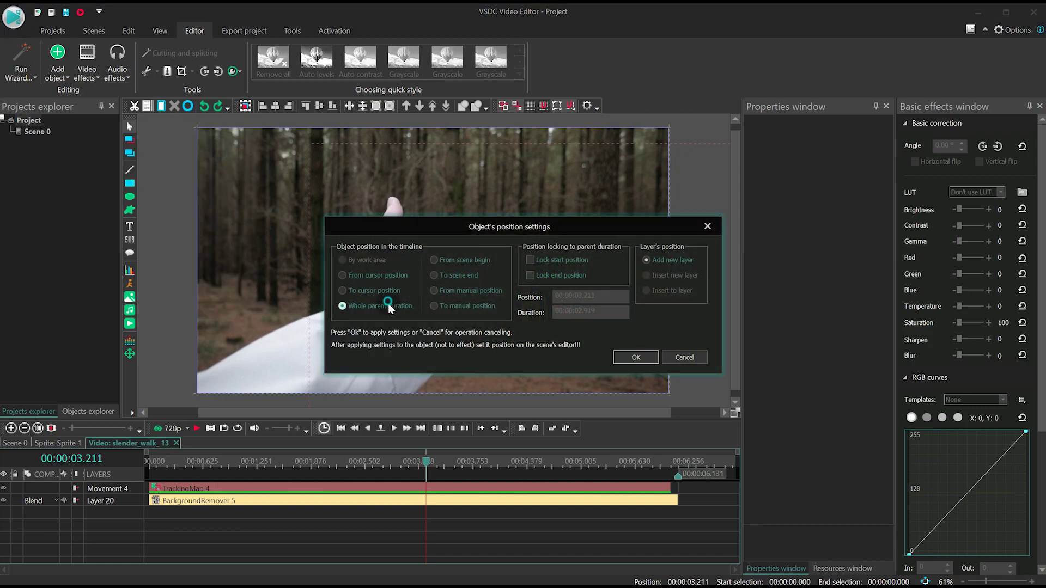
pyautogui.click(646, 357)
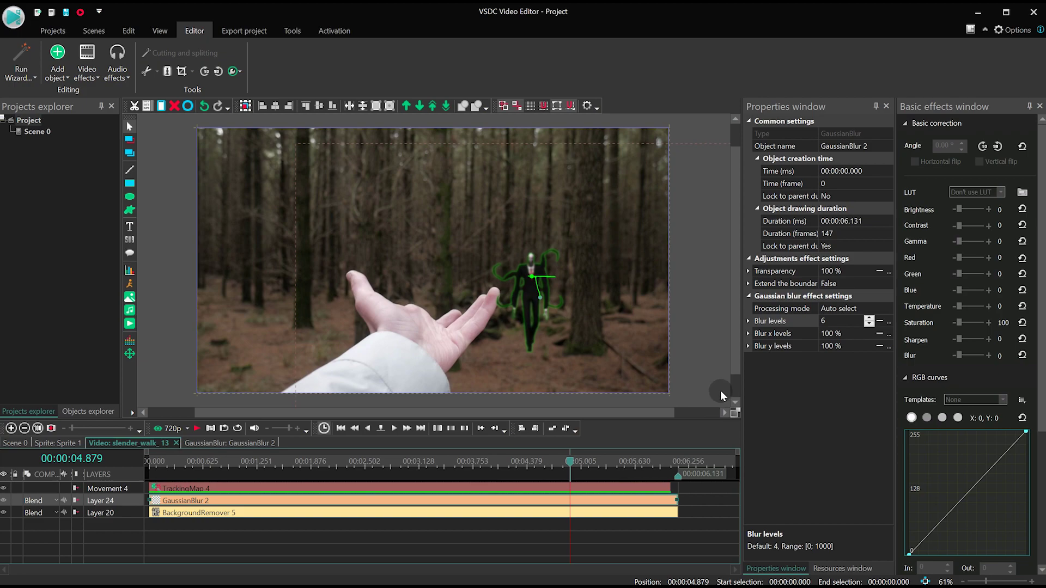
pyautogui.click(839, 323)
pyautogui.write('10')
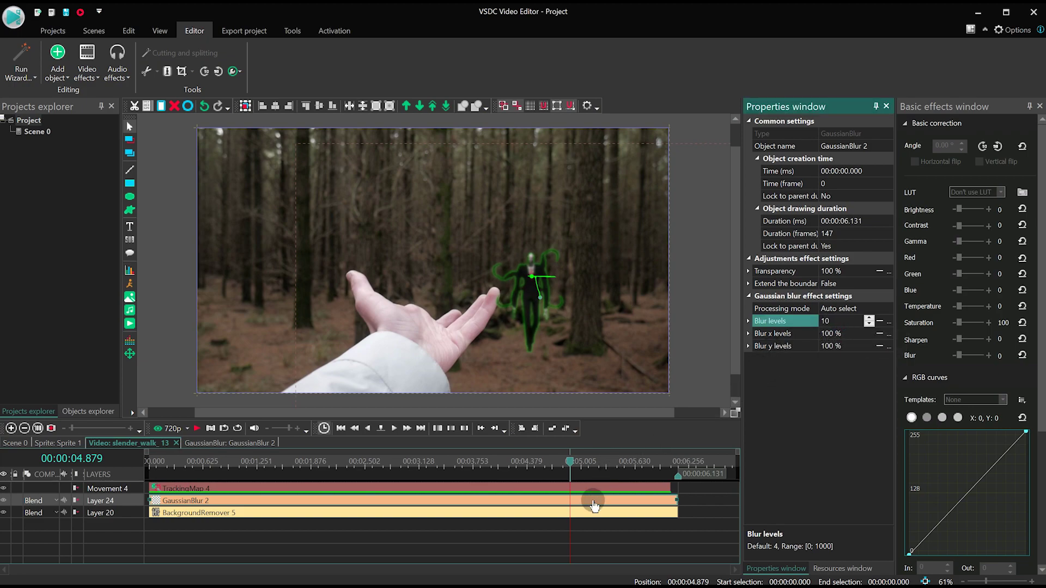
# Step: Add a whole-clip Minimal filter to the walking clip and set its level to 3
pyautogui.click(92, 77)
pyautogui.moveTo(103, 120)
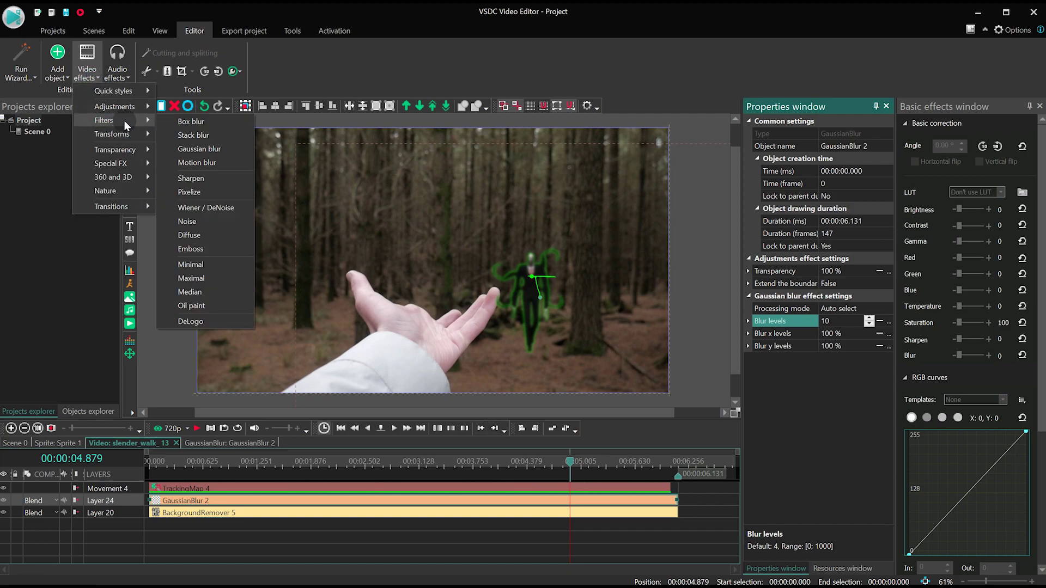
pyautogui.click(232, 263)
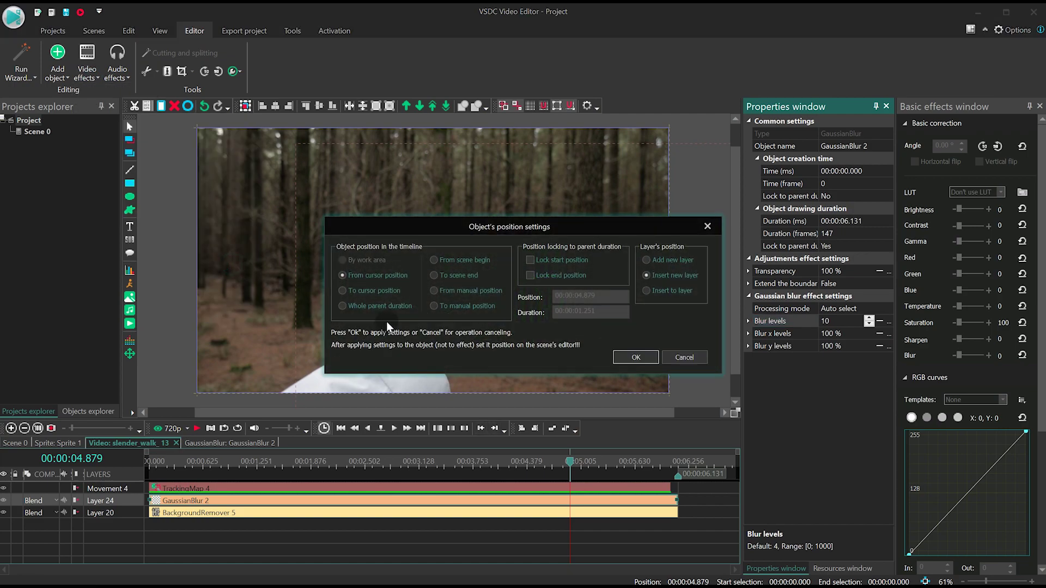
pyautogui.click(630, 355)
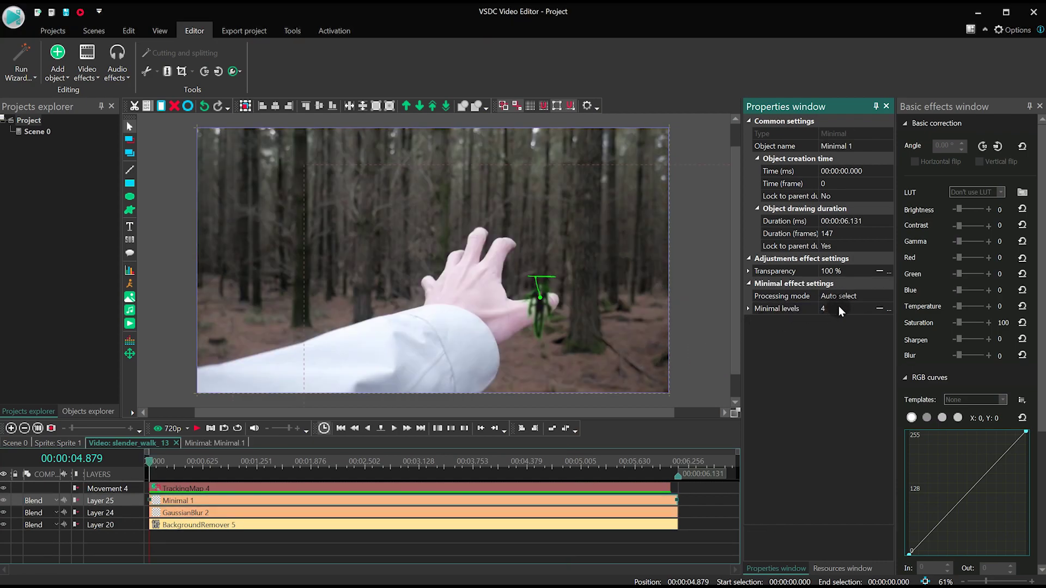
pyautogui.click(839, 309)
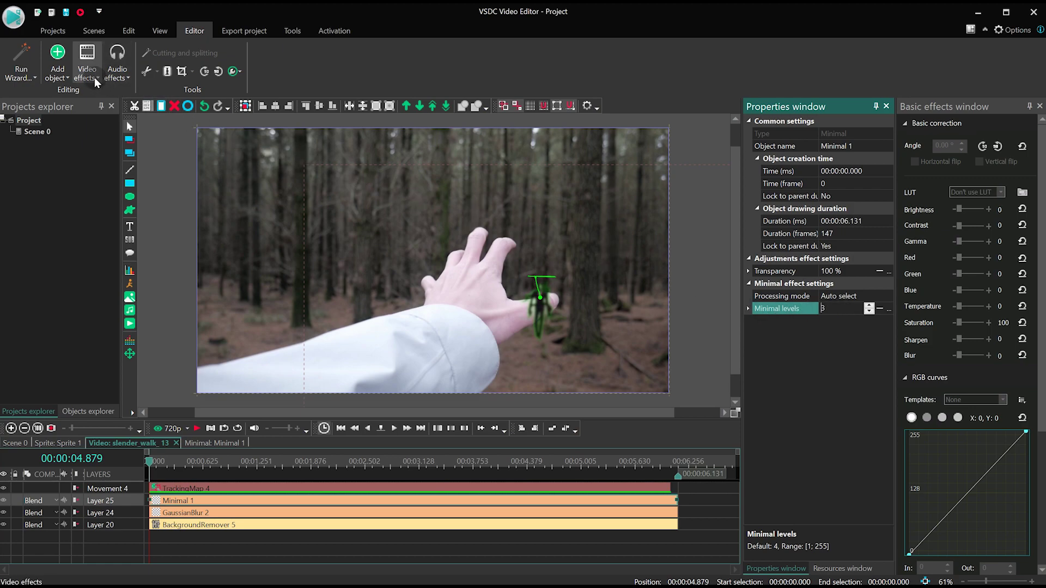
pyautogui.click(95, 81)
# Step: Add a Hue/Saturation/Lightness adjustment to the walking Slenderman clip
pyautogui.click(108, 121)
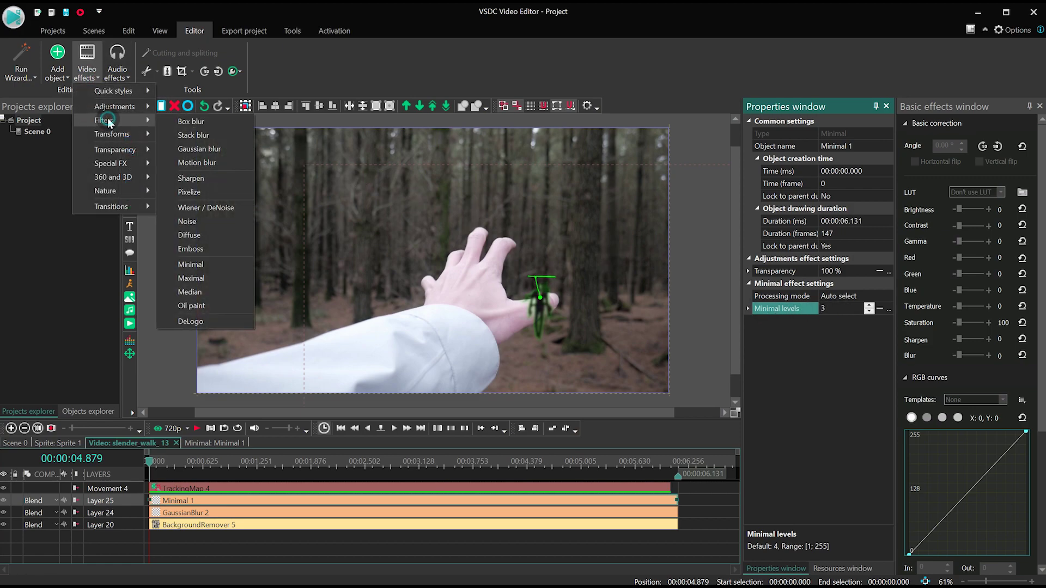
pyautogui.click(114, 106)
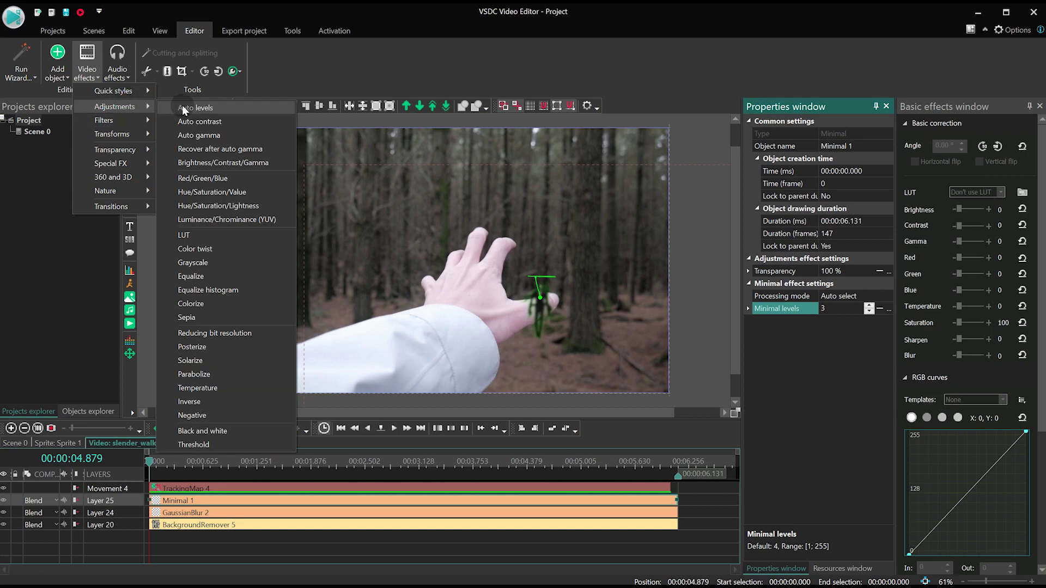
pyautogui.click(260, 205)
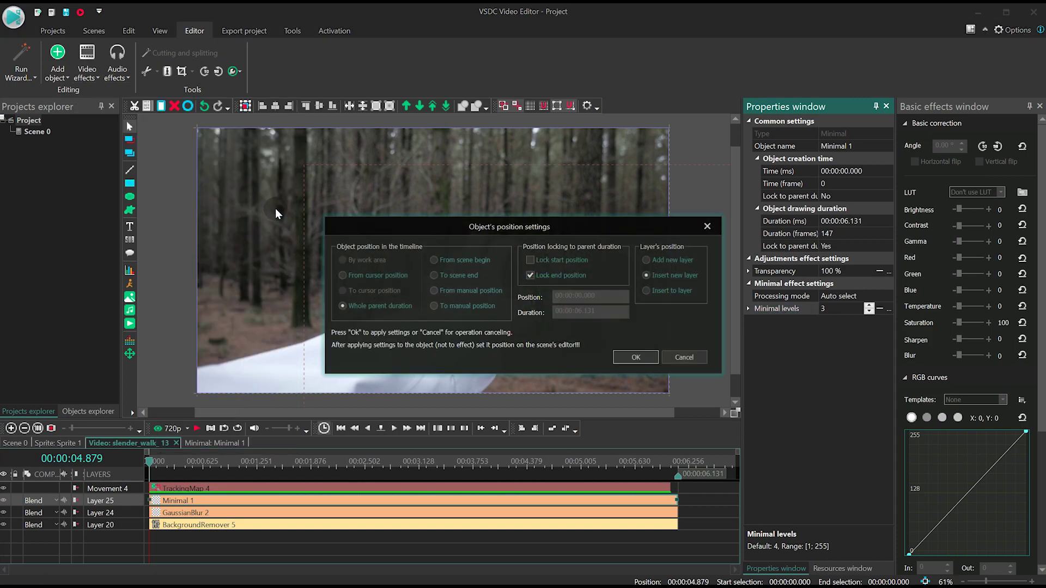
pyautogui.click(636, 356)
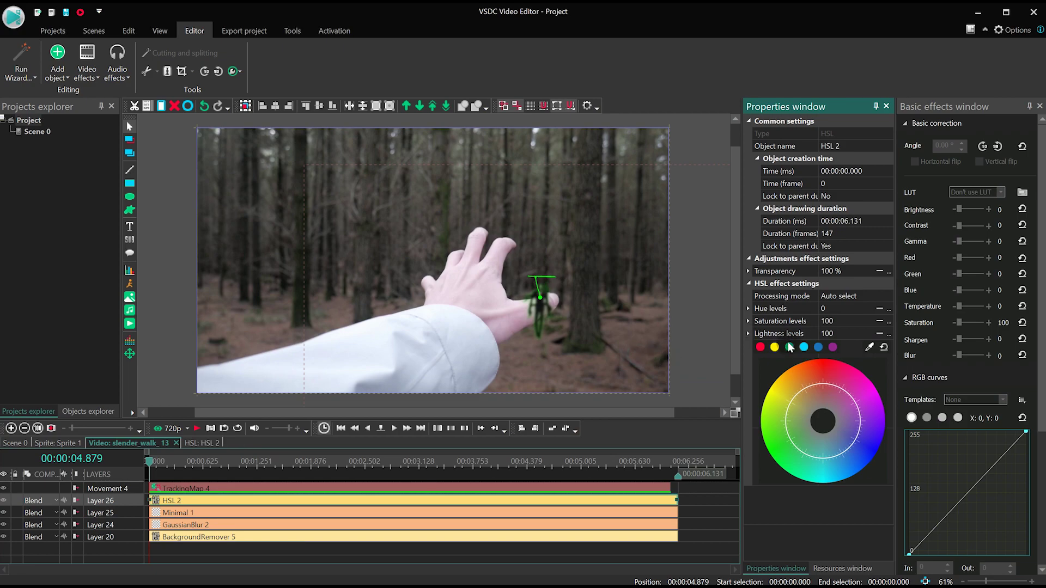
# Step: Shift the green hue on the colour wheel to remove the fringe, then play to review
pyautogui.keyDown('ctrl'); pyautogui.scroll(3, 560, 348); pyautogui.keyUp('ctrl')
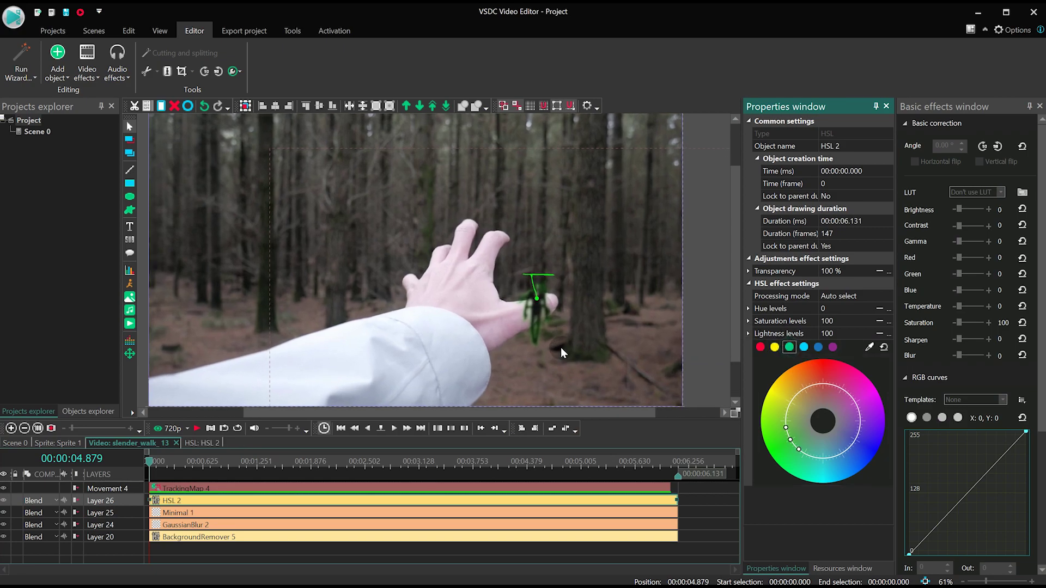
pyautogui.click(581, 460)
pyautogui.scroll(-1, 738, 289)
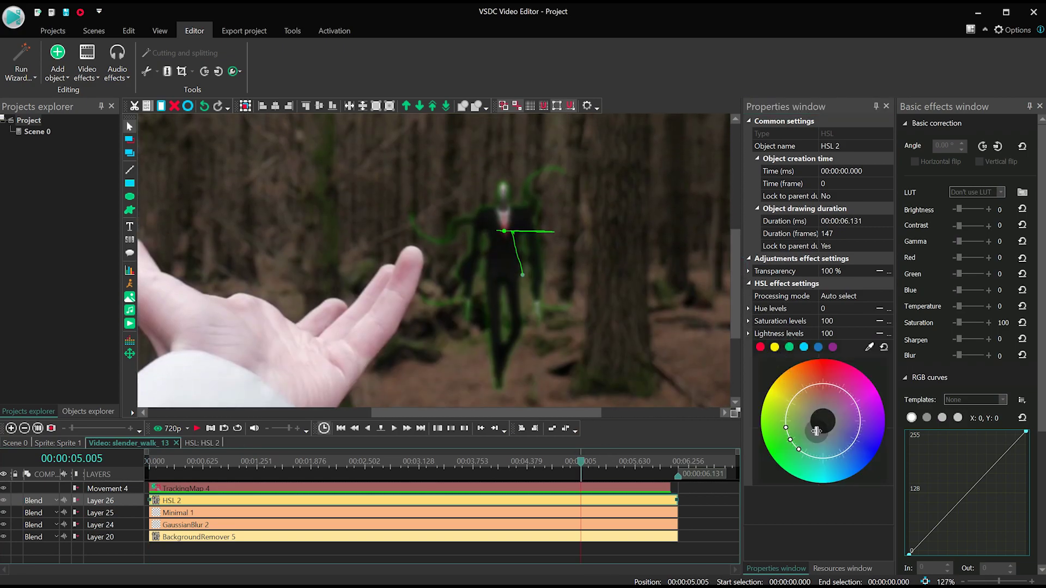
pyautogui.moveTo(792, 444); pyautogui.dragTo(806, 436)
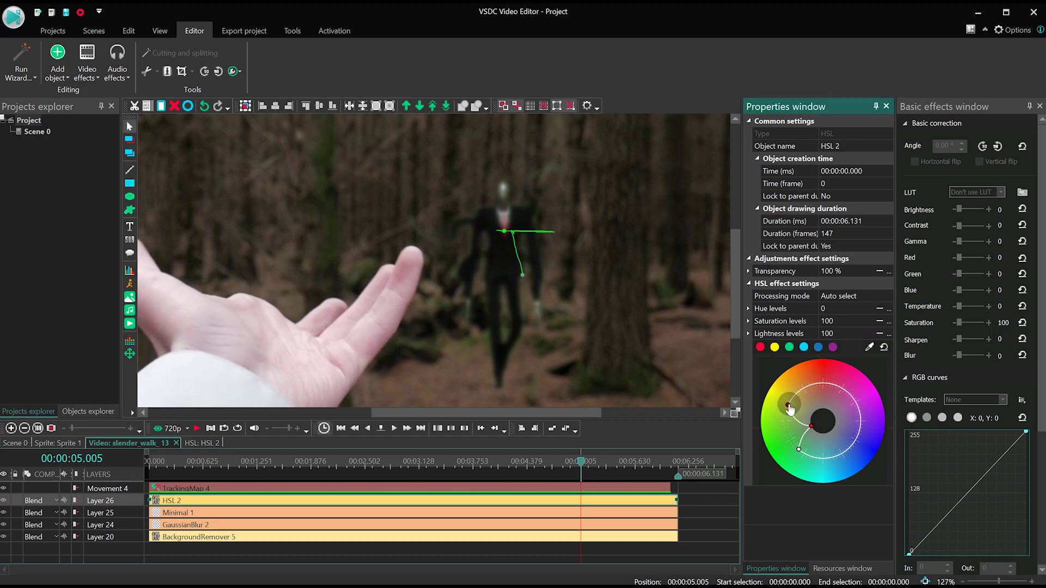
pyautogui.scroll(-1, 639, 328)
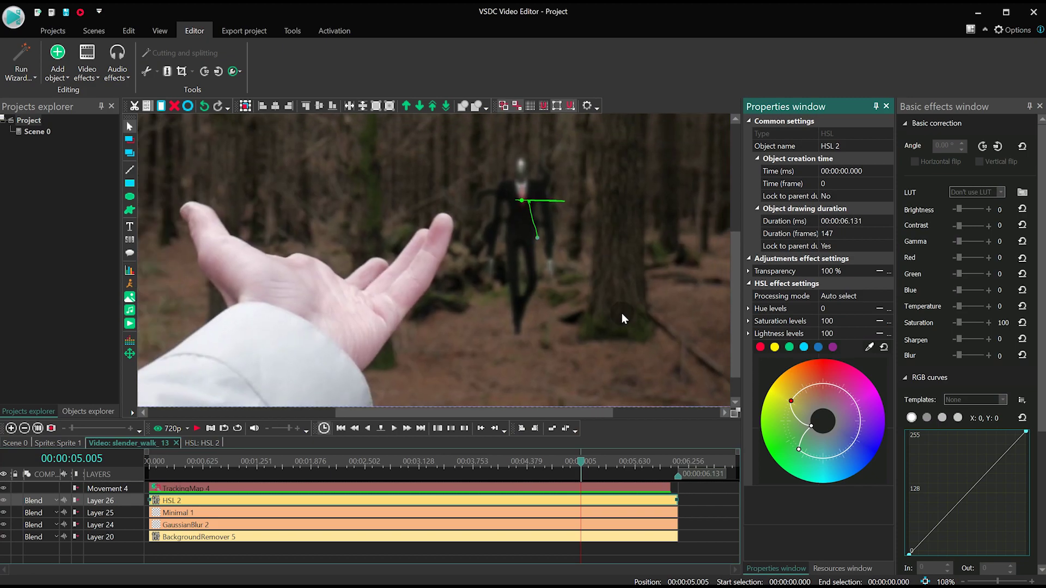
pyautogui.scroll(-1, 622, 313)
pyautogui.scroll(-1, 622, 313)
pyautogui.scroll(-1, 612, 302)
pyautogui.scroll(-2, 612, 304)
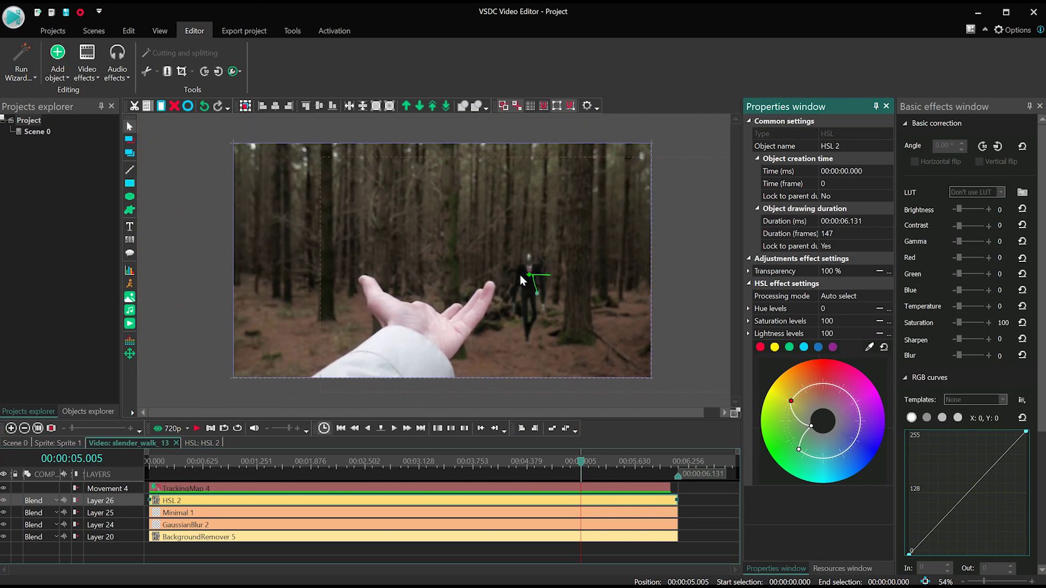
pyautogui.click(196, 428)
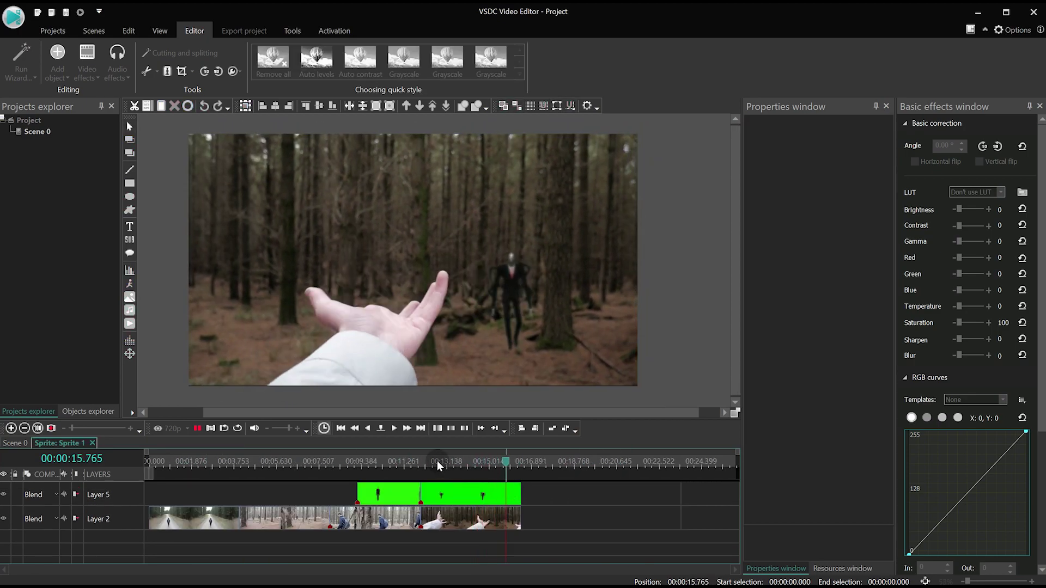
# Step: Select slender_walk_14's BackgroundRemover, GaussianBlur and HSL layers, then select slender_walk_18 in Sprite 1
pyautogui.click(450, 463)
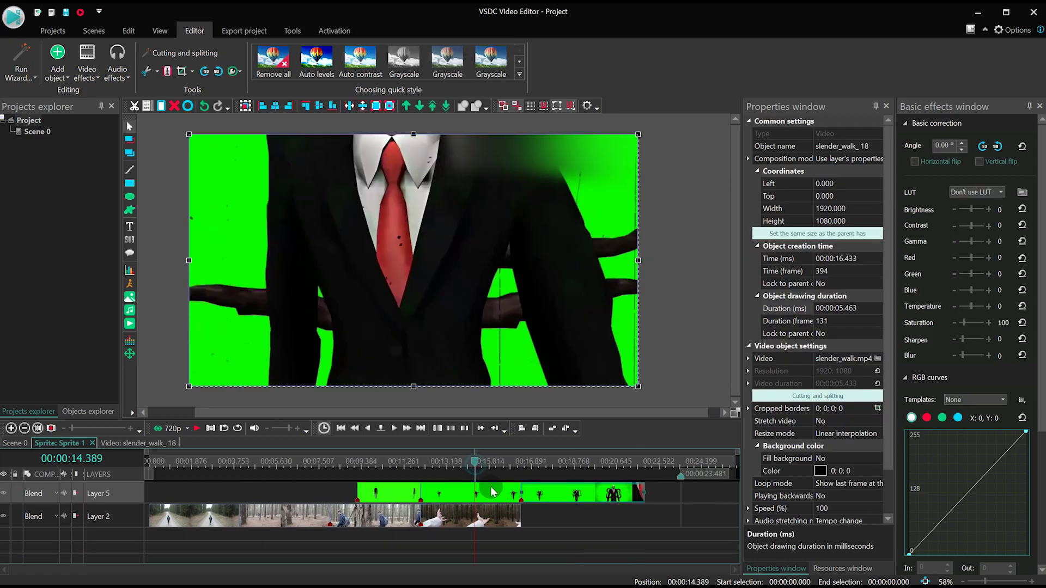
pyautogui.doubleClick(492, 492)
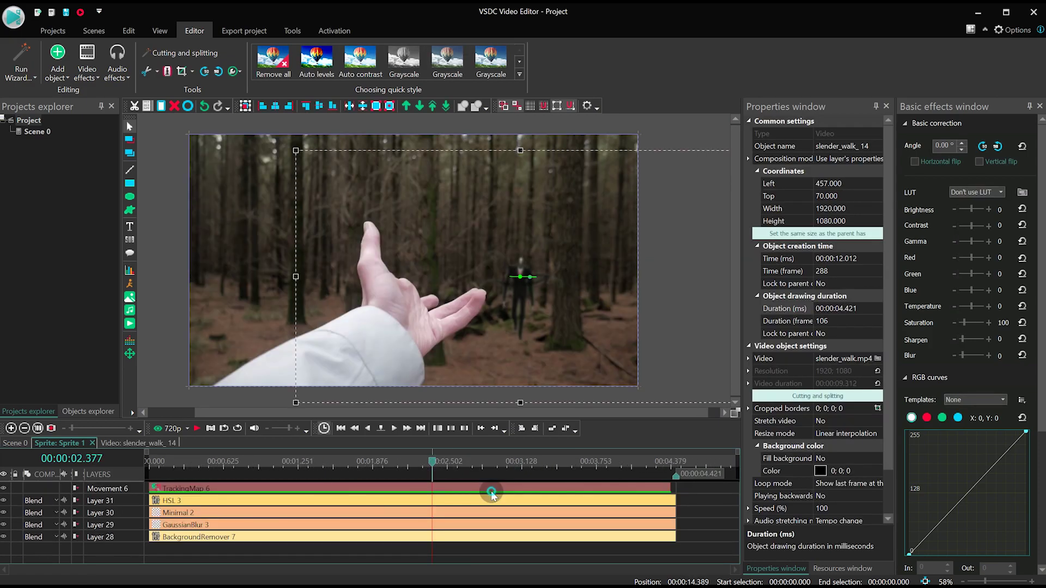
pyautogui.click(203, 539)
pyautogui.keyDown('ctrl'); pyautogui.click(198, 525); pyautogui.keyUp('ctrl')
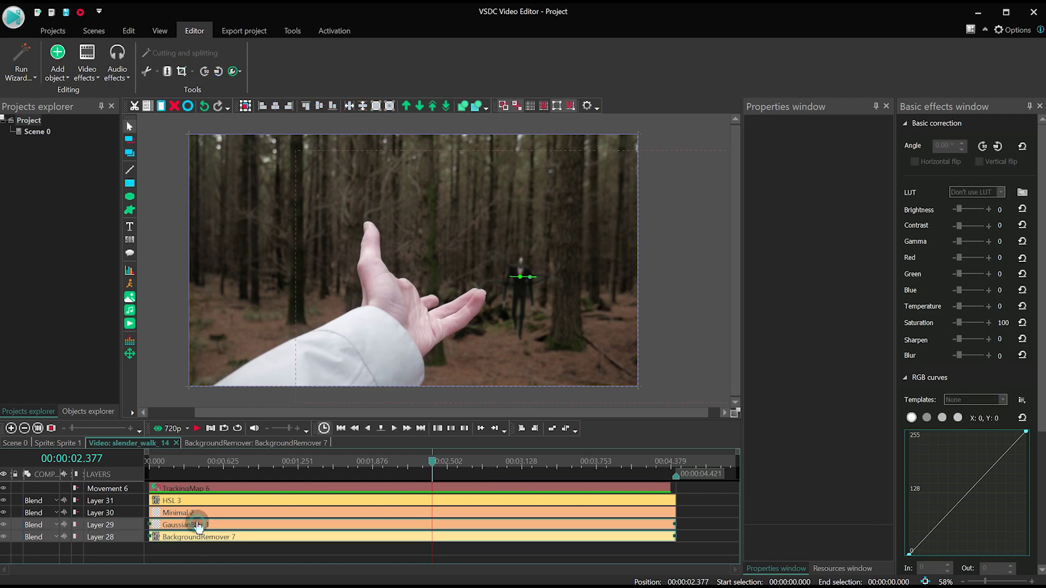
pyautogui.keyDown('ctrl'); pyautogui.click(193, 501); pyautogui.keyUp('ctrl')
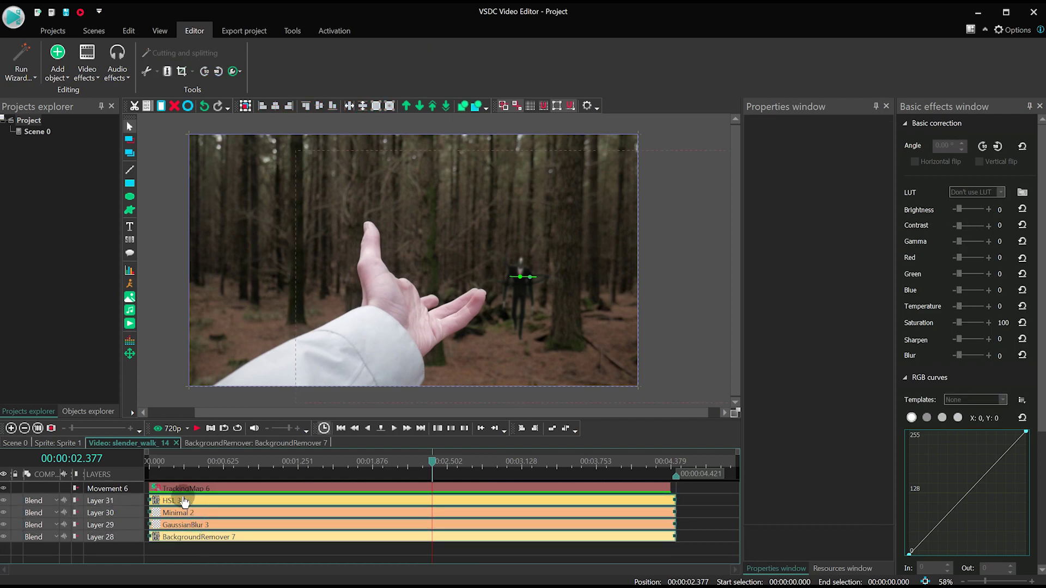
pyautogui.click(56, 443)
pyautogui.click(513, 494)
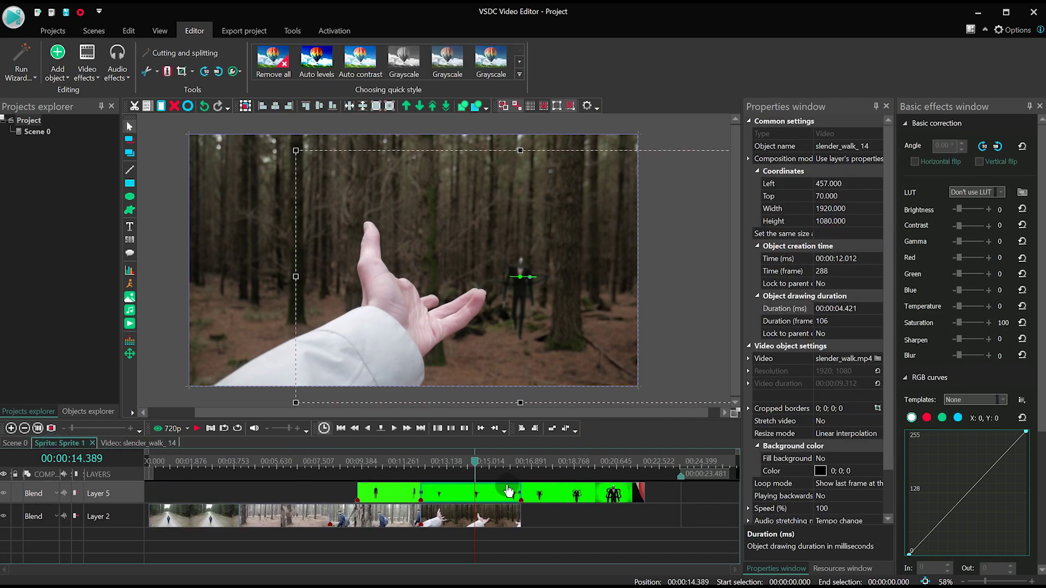
# Step: Paste the copied effect layers into slender_walk_18 and delete the GaussianBlur 4 layer
pyautogui.doubleClick(564, 488)
pyautogui.hotkey('ctrl', 'v')
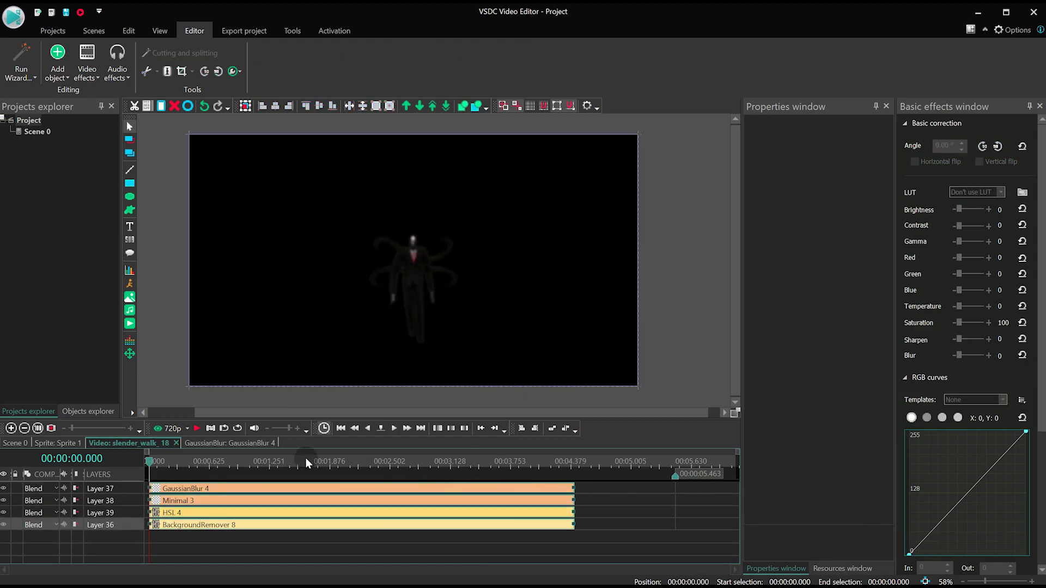
pyautogui.click(211, 487)
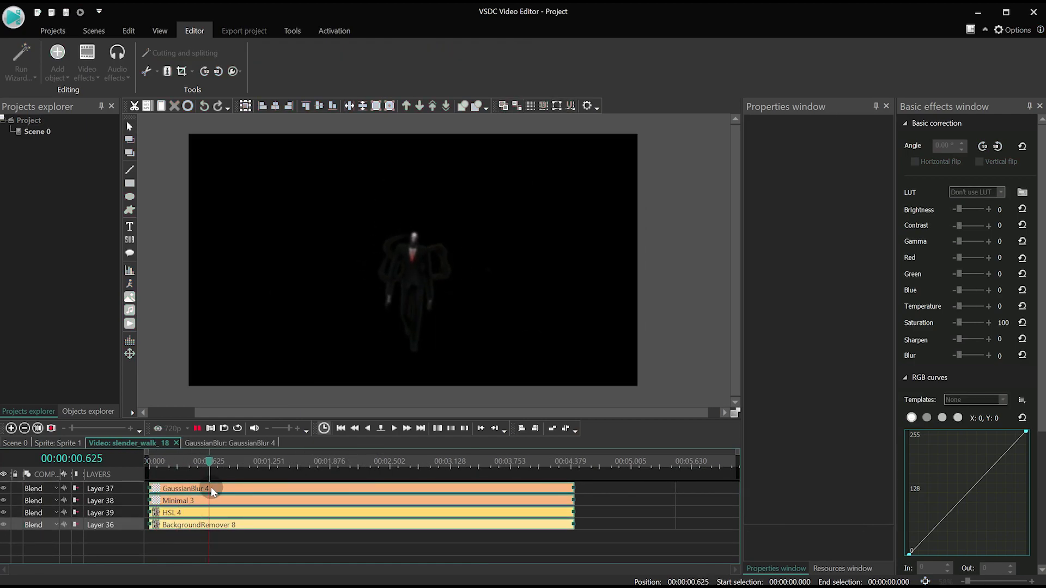
pyautogui.click(183, 535)
pyautogui.click(122, 488)
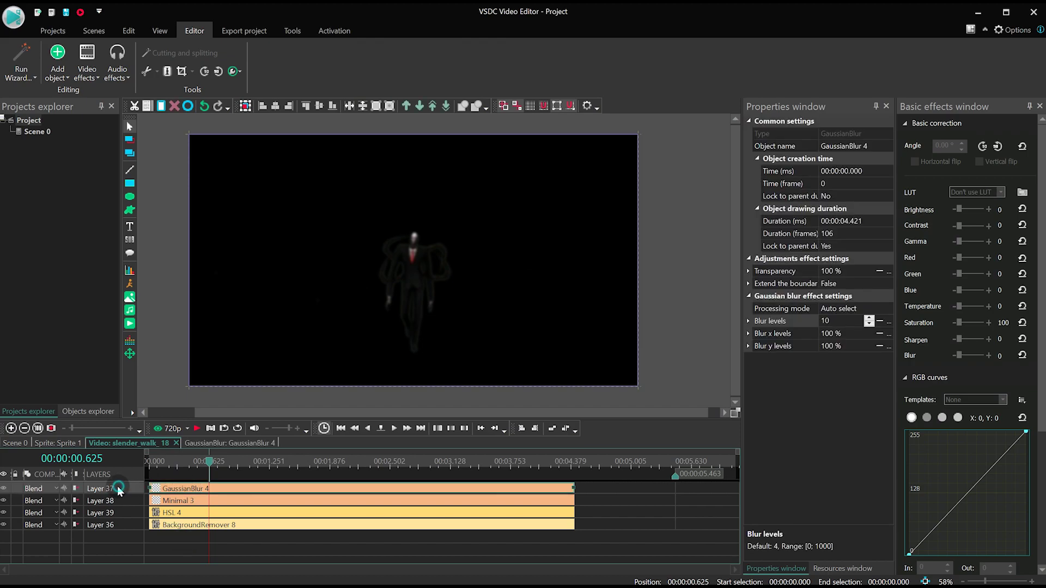
pyautogui.press('Delete')
# Step: Add a Glitch effect with the 3. Color Loss preset, then return to Sprite 1
pyautogui.click(89, 75)
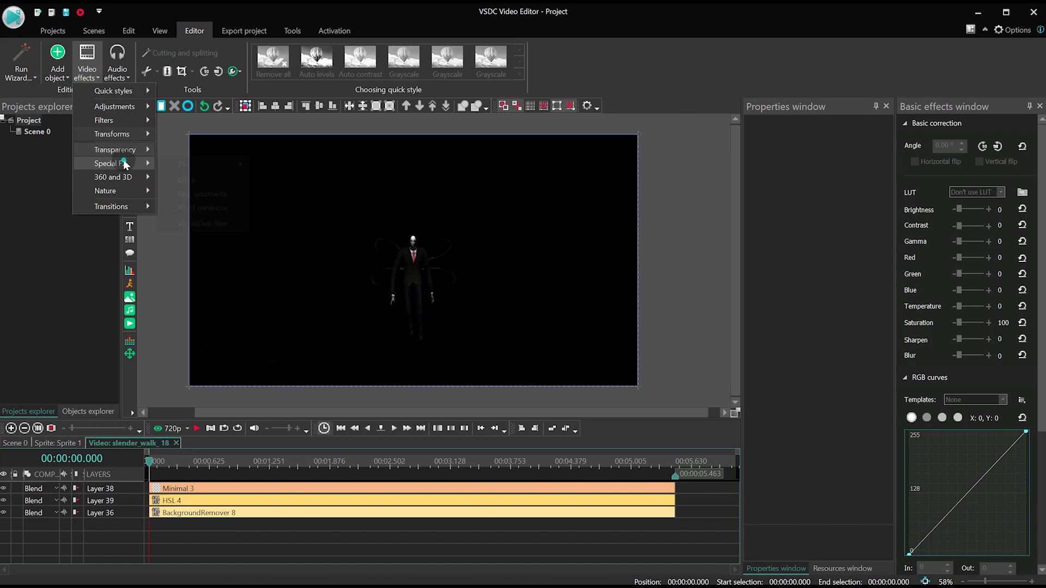
pyautogui.click(197, 176)
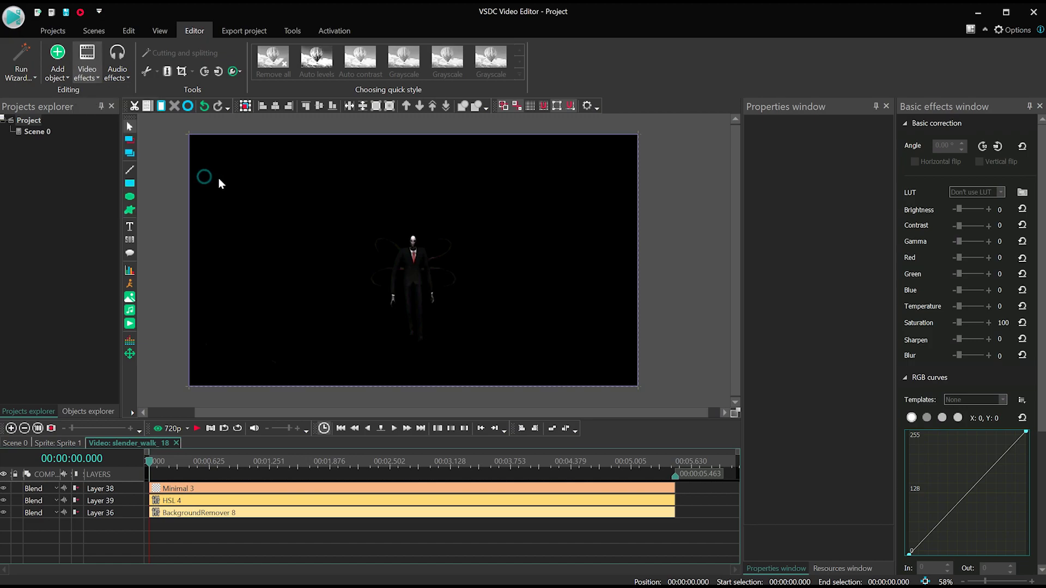
pyautogui.press('Return')
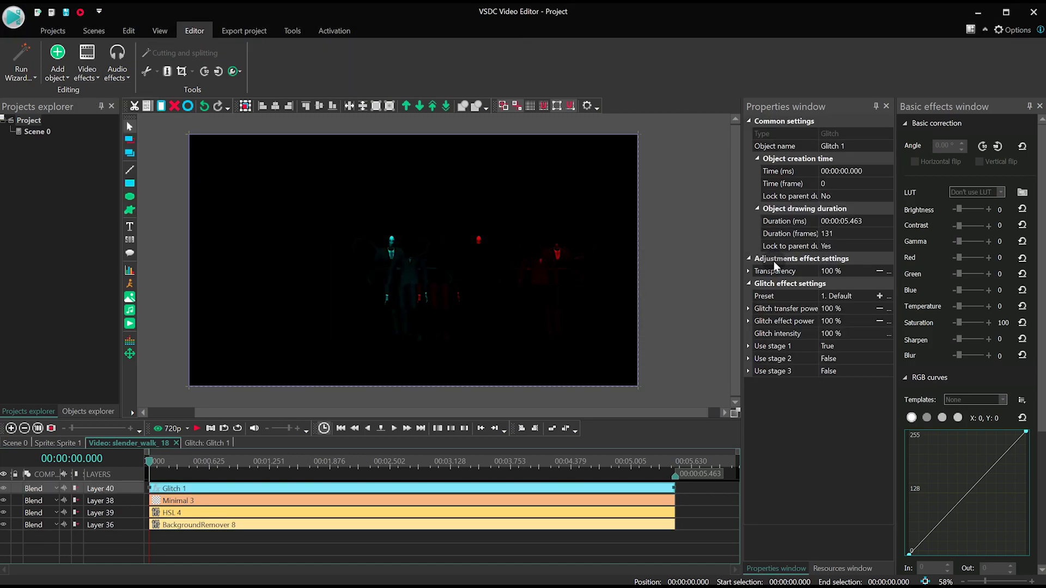
pyautogui.click(870, 296)
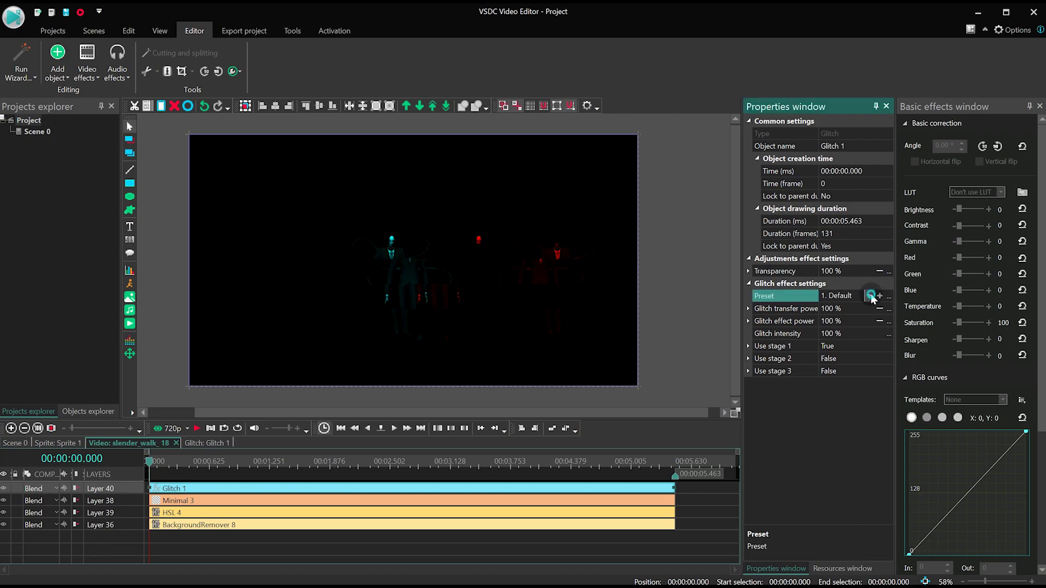
pyautogui.click(870, 295)
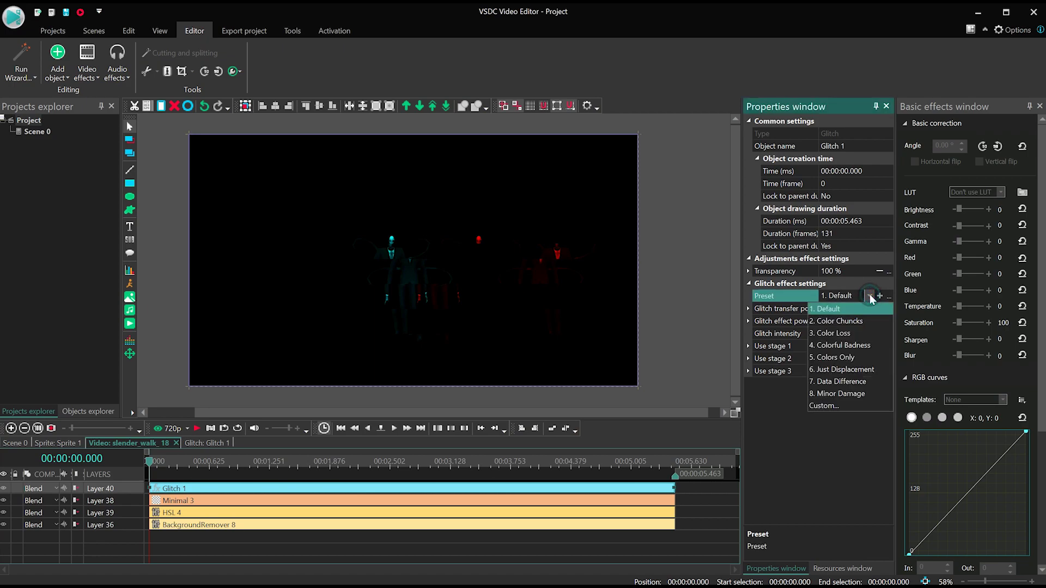
pyautogui.click(841, 334)
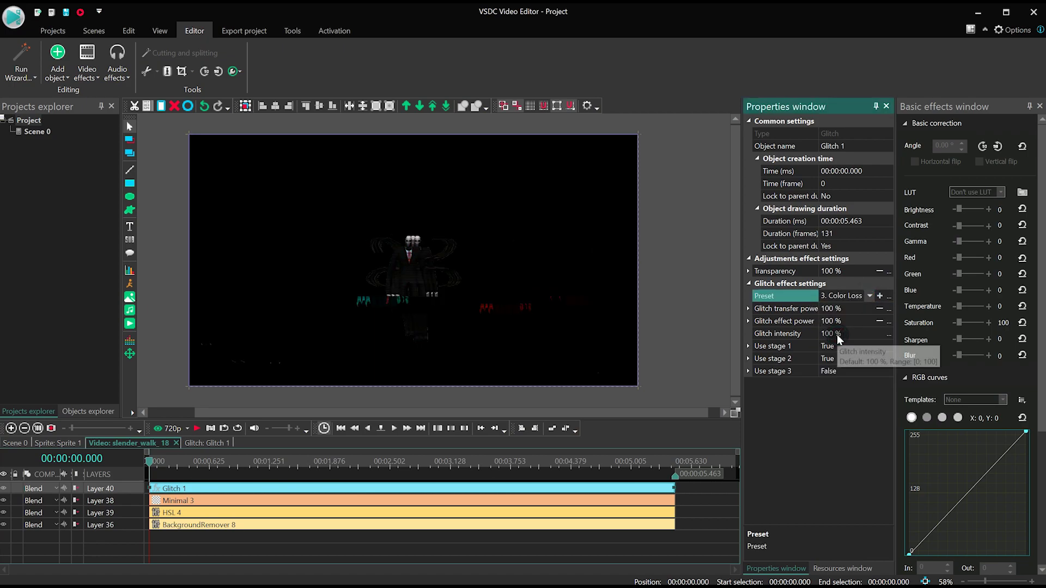
pyautogui.click(303, 498)
pyautogui.click(302, 490)
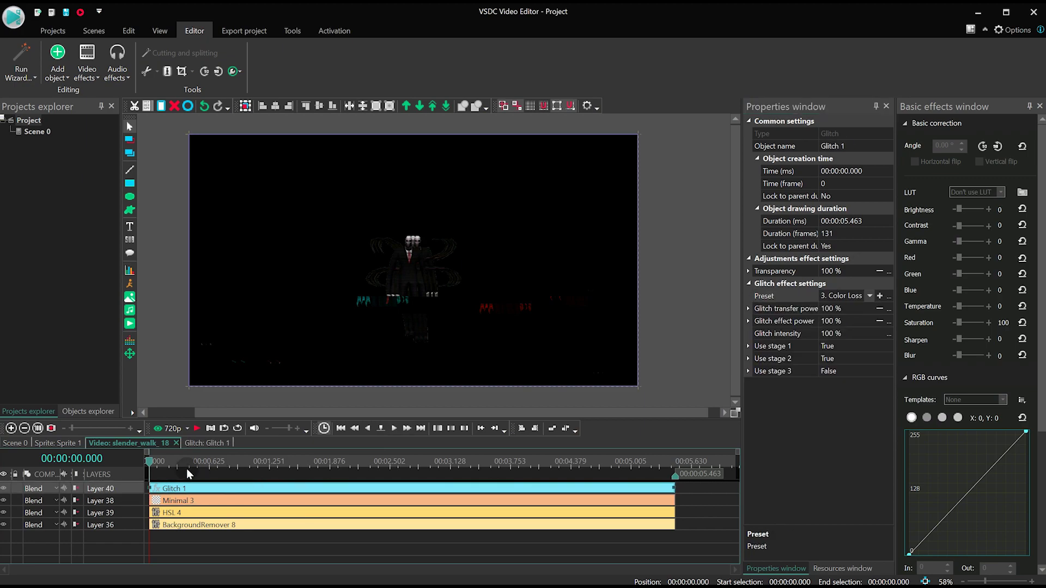
pyautogui.click(64, 443)
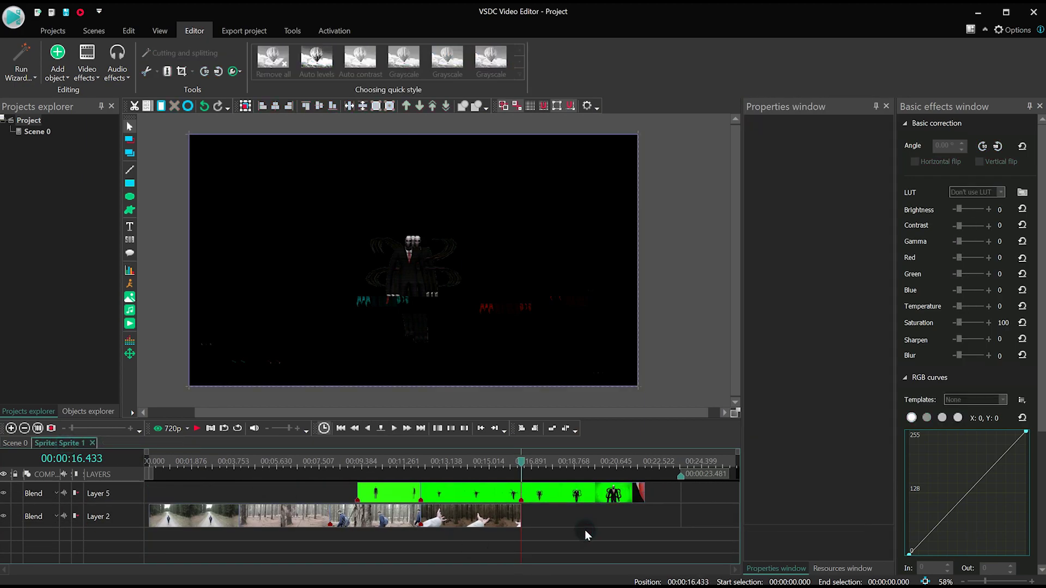
# Step: Paste a glitch effect, set its duration to 500 ms, and place it at the first cut
pyautogui.hotkey('ctrl', 'v')
pyautogui.click(225, 493)
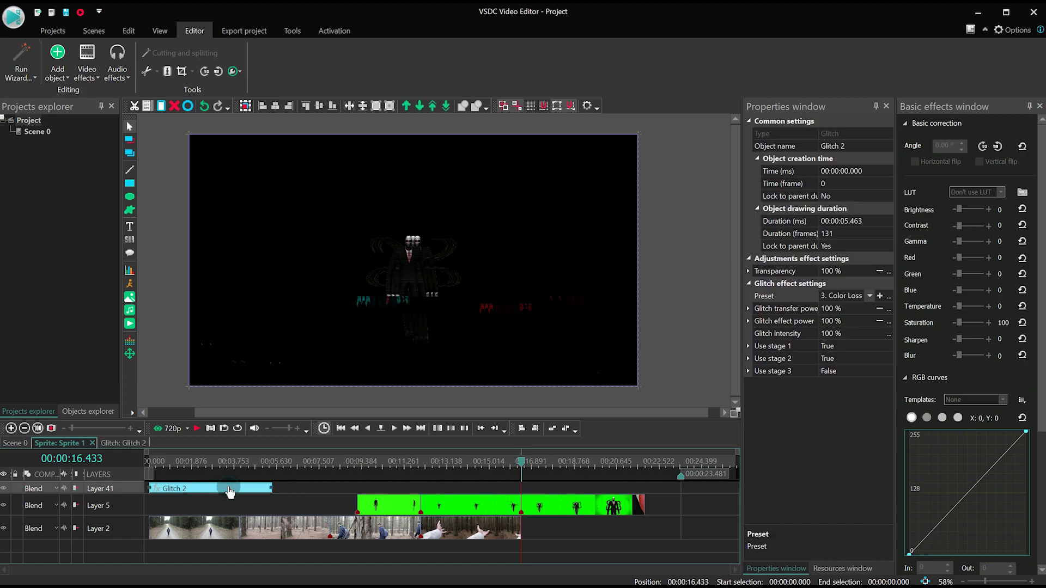
pyautogui.click(844, 221)
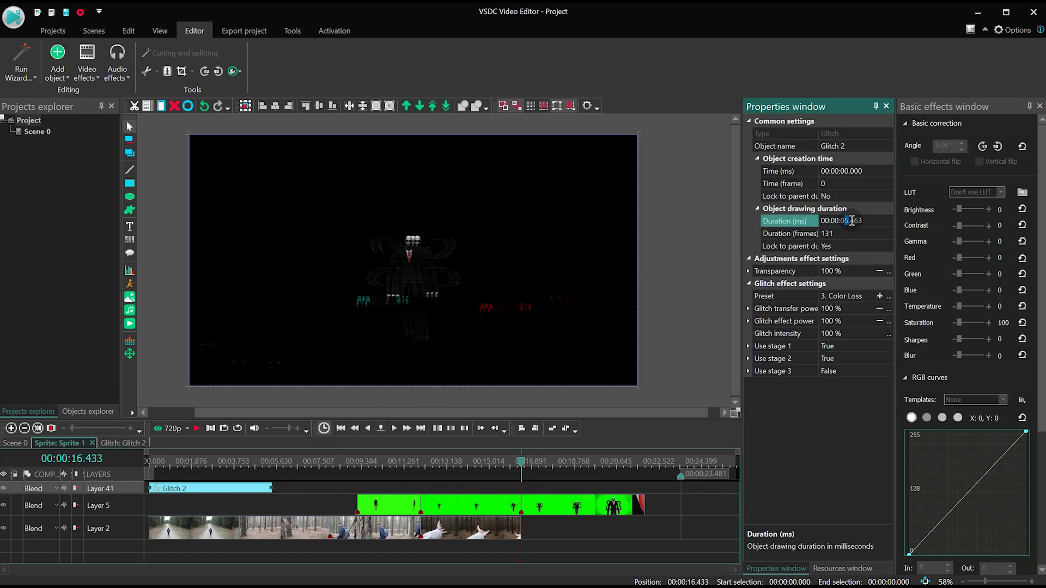
pyautogui.write('0.500')
pyautogui.press('Return')
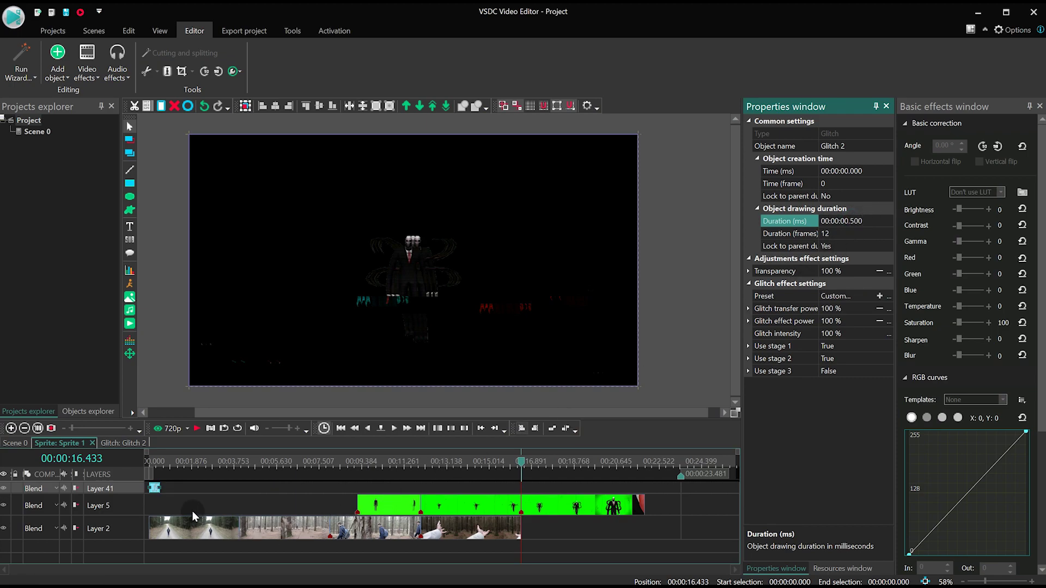
pyautogui.moveTo(157, 494)
pyautogui.mouseDown()
pyautogui.moveTo(360, 493)
pyautogui.moveTo(358, 479)
pyautogui.mouseUp()
# Step: Paste two more glitch copies and align them on one track near 11.7 and 16.2 seconds
pyautogui.hotkey('ctrl', 'v')
pyautogui.click(415, 488)
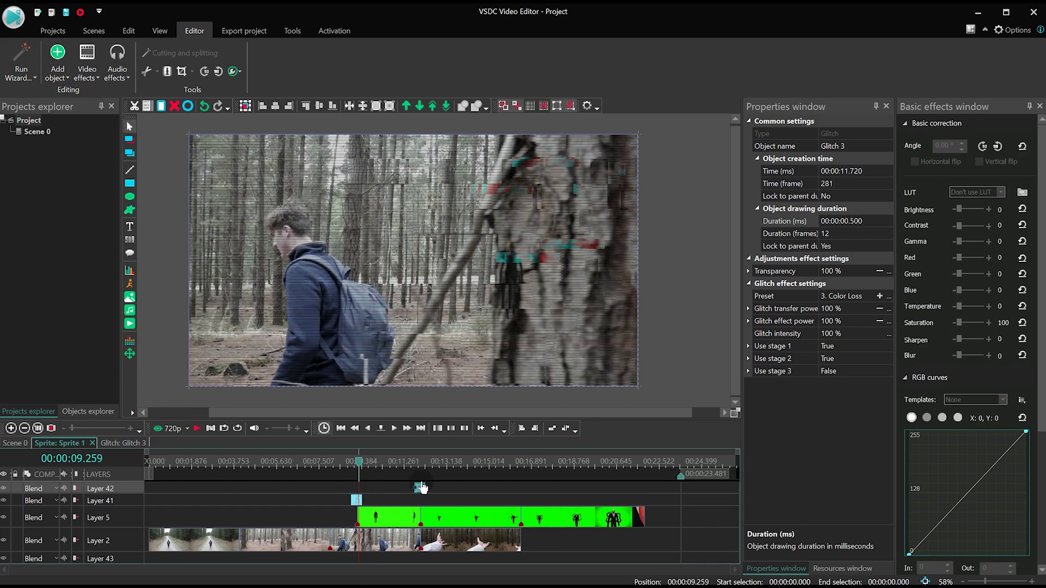
pyautogui.hotkey('ctrl', 'v')
pyautogui.moveTo(517, 495); pyautogui.dragTo(511, 495)
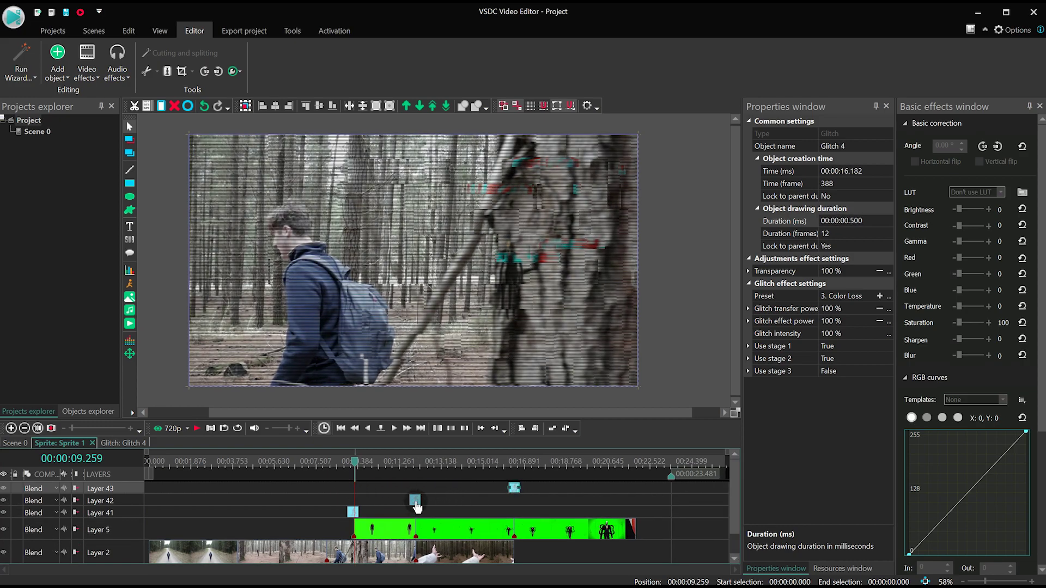
pyautogui.moveTo(416, 507); pyautogui.dragTo(418, 512)
pyautogui.moveTo(522, 505); pyautogui.dragTo(522, 501)
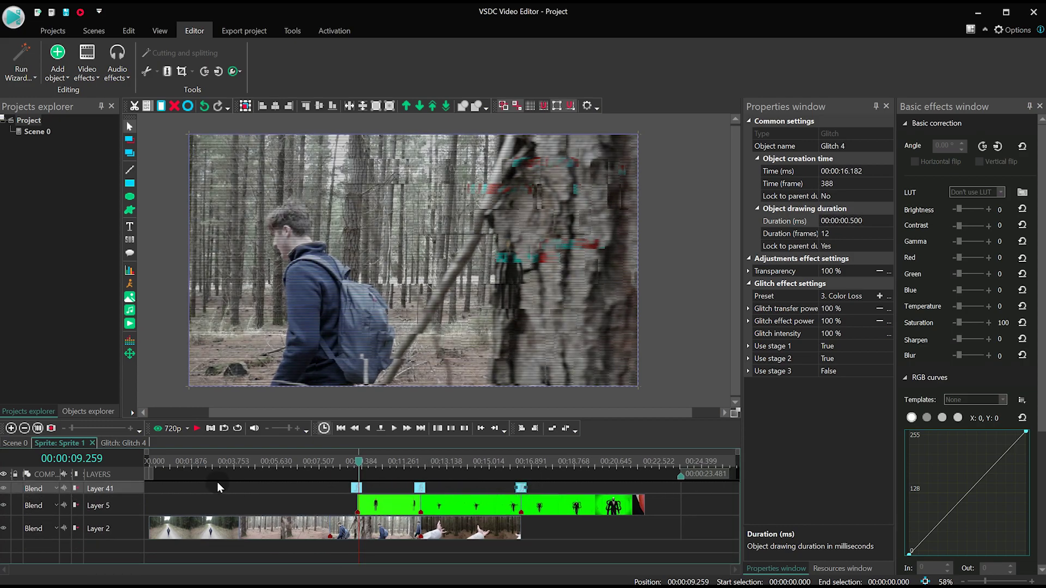
pyautogui.click(206, 463)
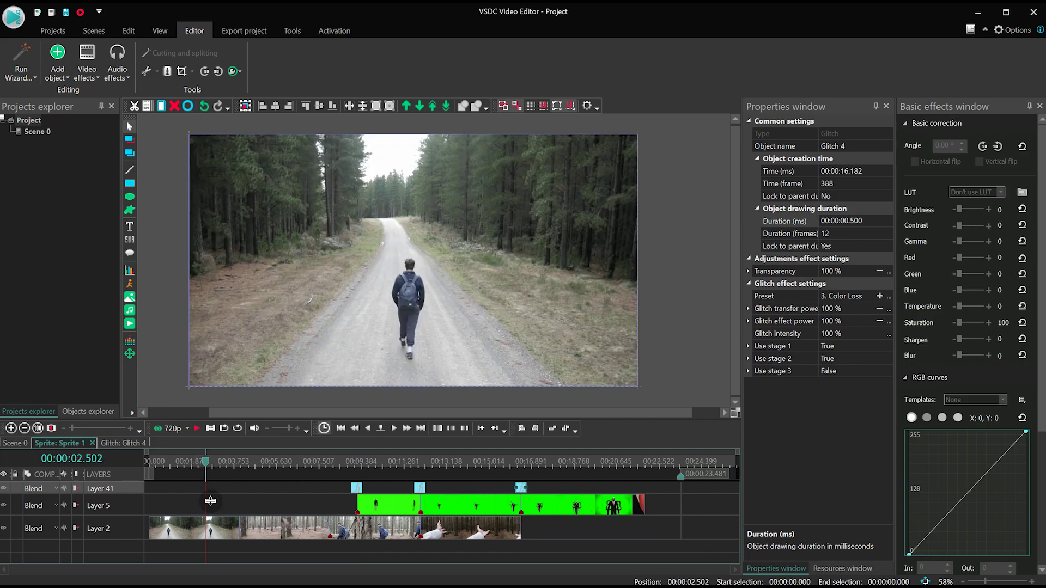
# Step: Apply the 9. Night dive LUT to the straight-path forest walking clip
pyautogui.click(206, 535)
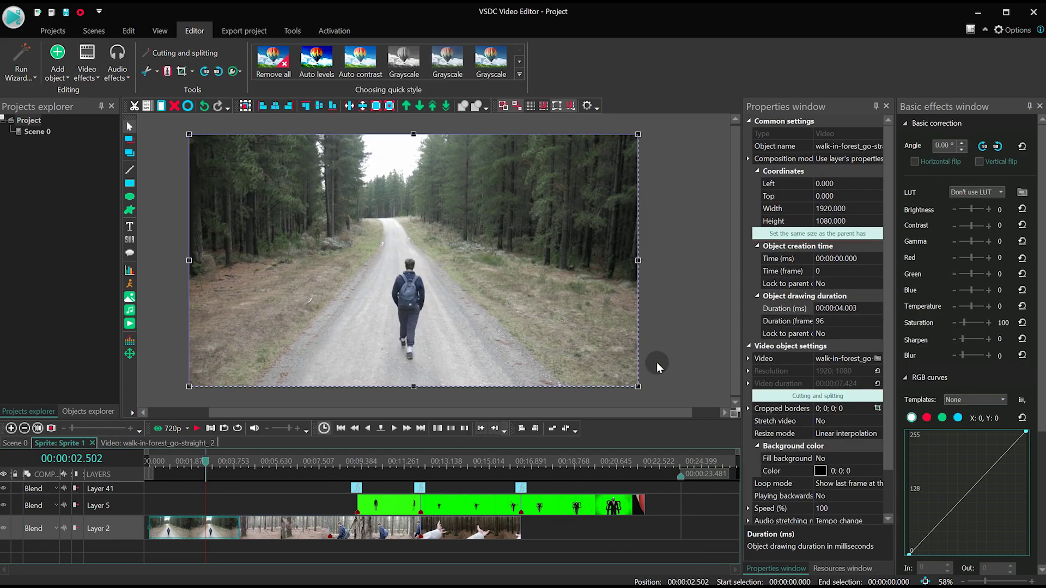
pyautogui.click(972, 193)
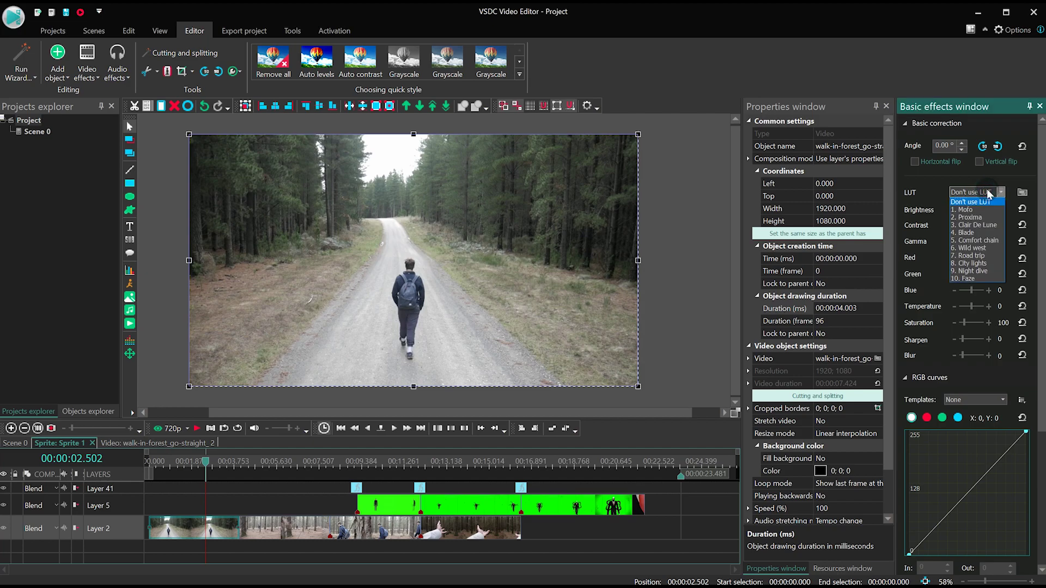
pyautogui.click(993, 270)
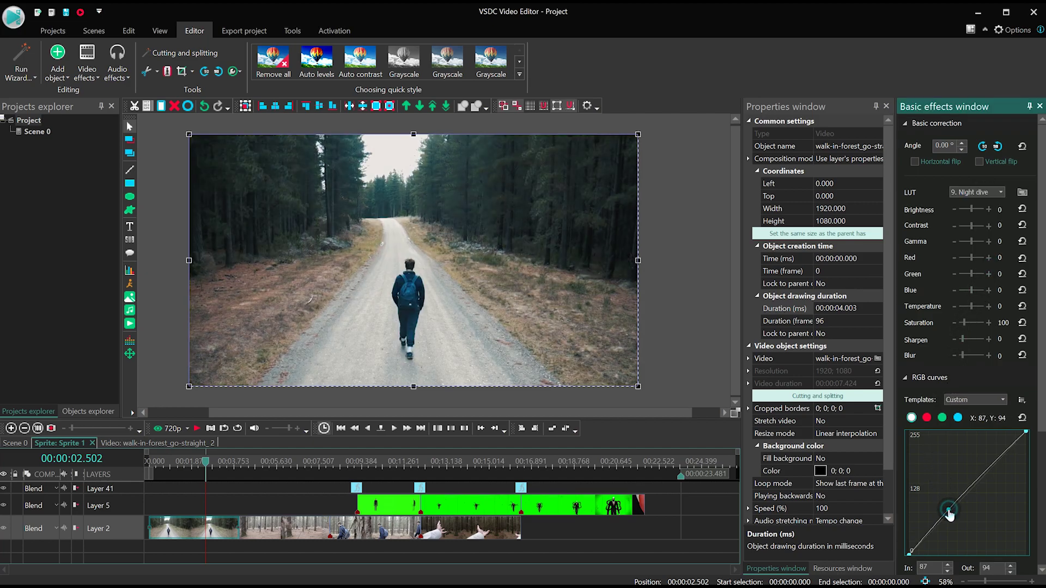
# Step: Shape a darkening S-curve on its RGB curves with shadow and highlight points
pyautogui.moveTo(952, 519); pyautogui.dragTo(947, 529)
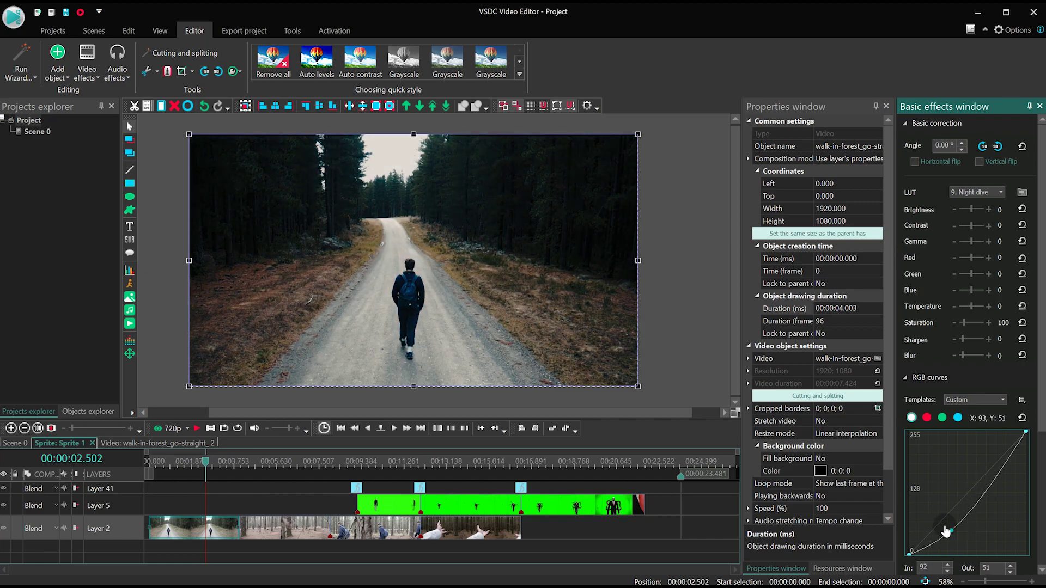
pyautogui.moveTo(948, 530); pyautogui.dragTo(959, 530)
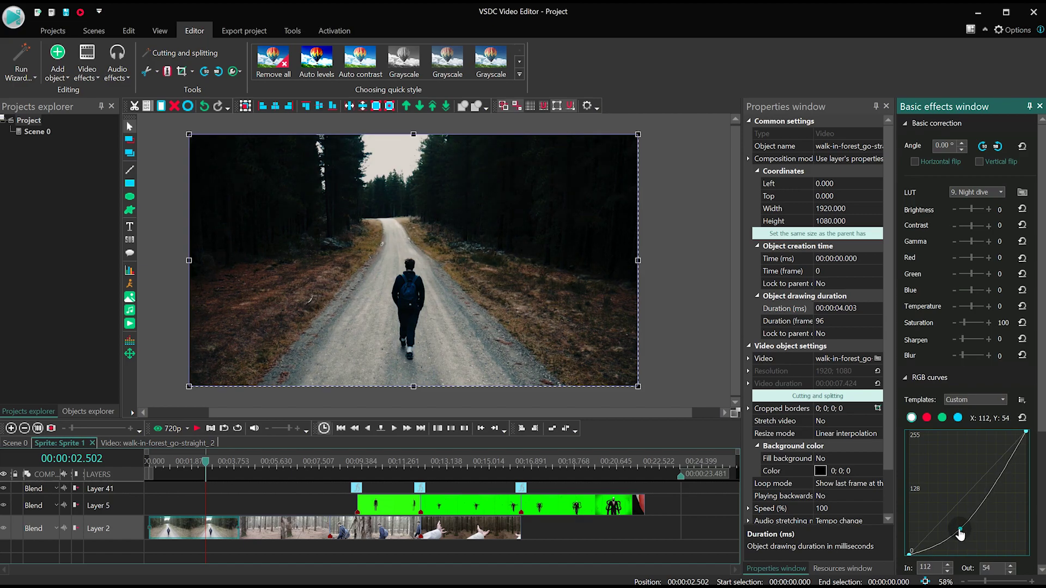
pyautogui.click(995, 476)
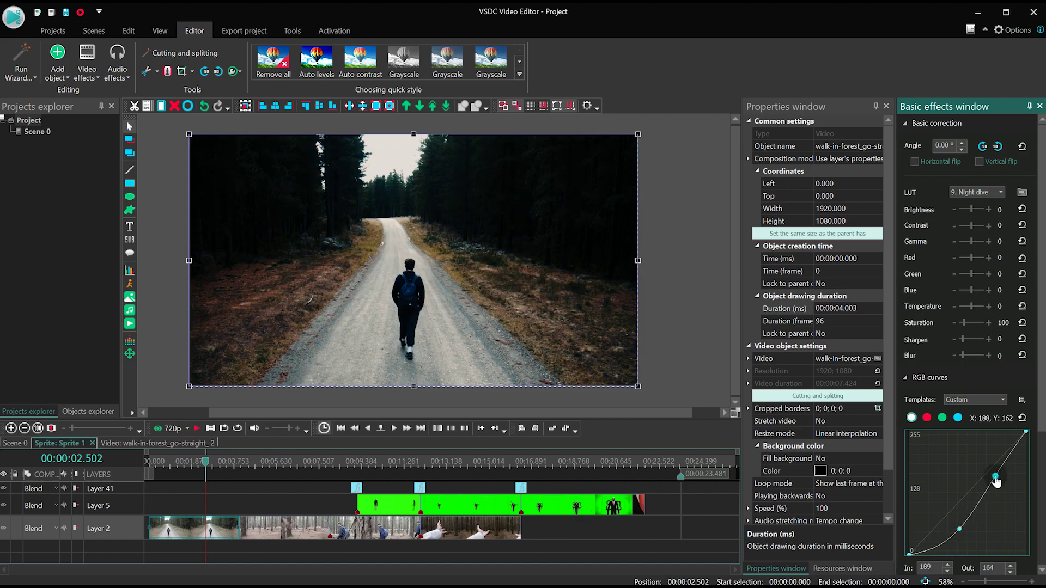
pyautogui.moveTo(995, 476); pyautogui.dragTo(1006, 479)
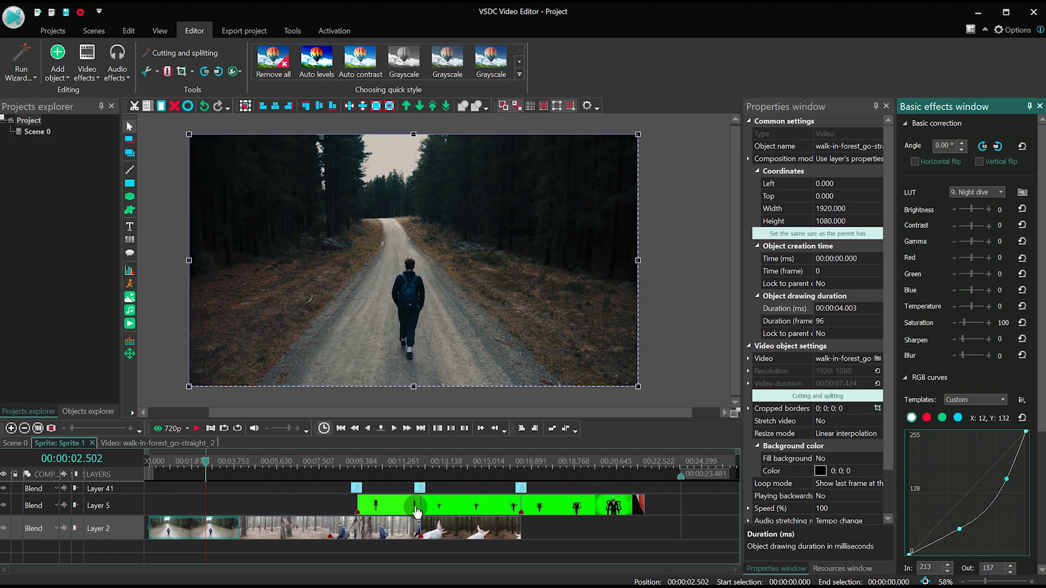
pyautogui.click(297, 527)
pyautogui.click(975, 192)
# Step: Give the second forest clip the Night dive LUT and a two-point S-curve
pyautogui.click(975, 273)
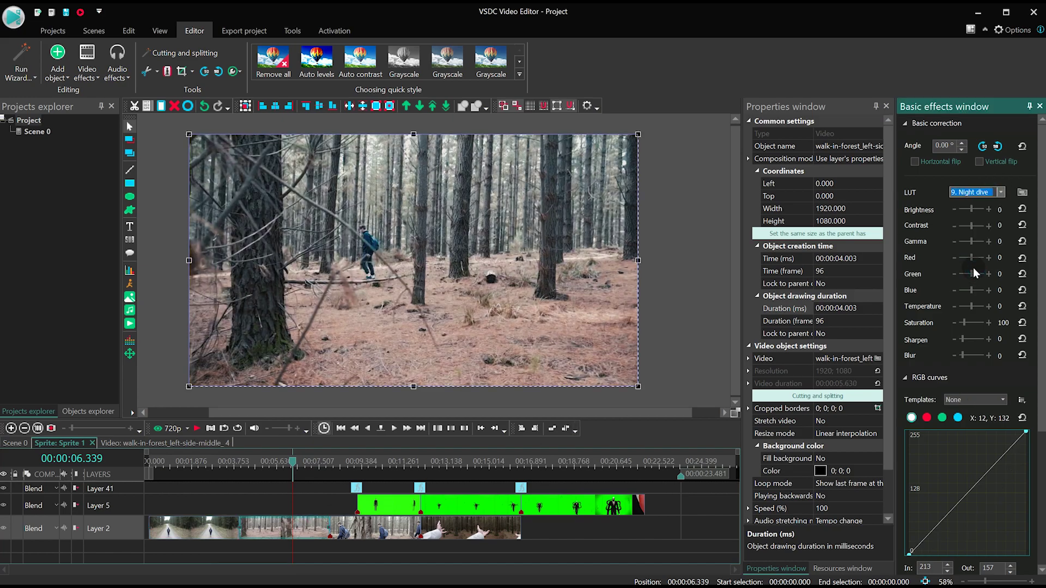
pyautogui.click(971, 516)
pyautogui.click(997, 474)
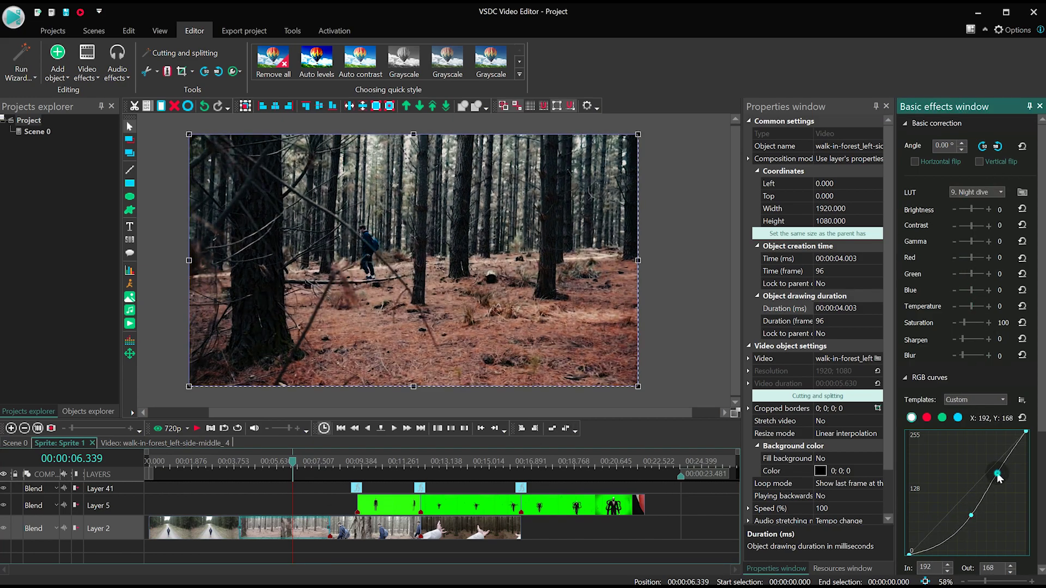
pyautogui.moveTo(997, 474); pyautogui.dragTo(1010, 473)
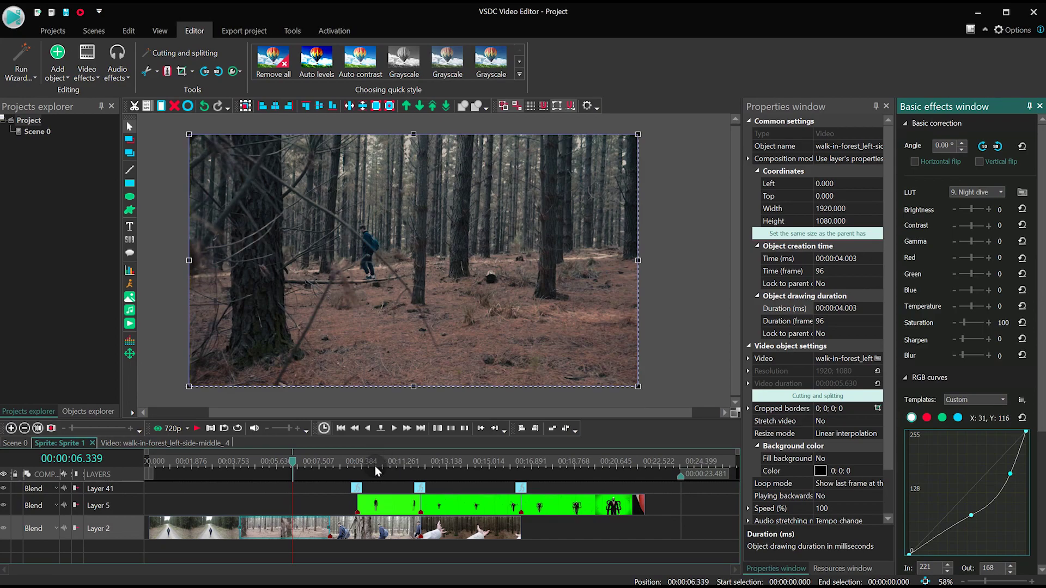
# Step: Grade the Slenderman close-up clip with the Night dive LUT and a fine-tuned darkening S-curve
pyautogui.click(375, 467)
pyautogui.click(954, 194)
pyautogui.click(975, 270)
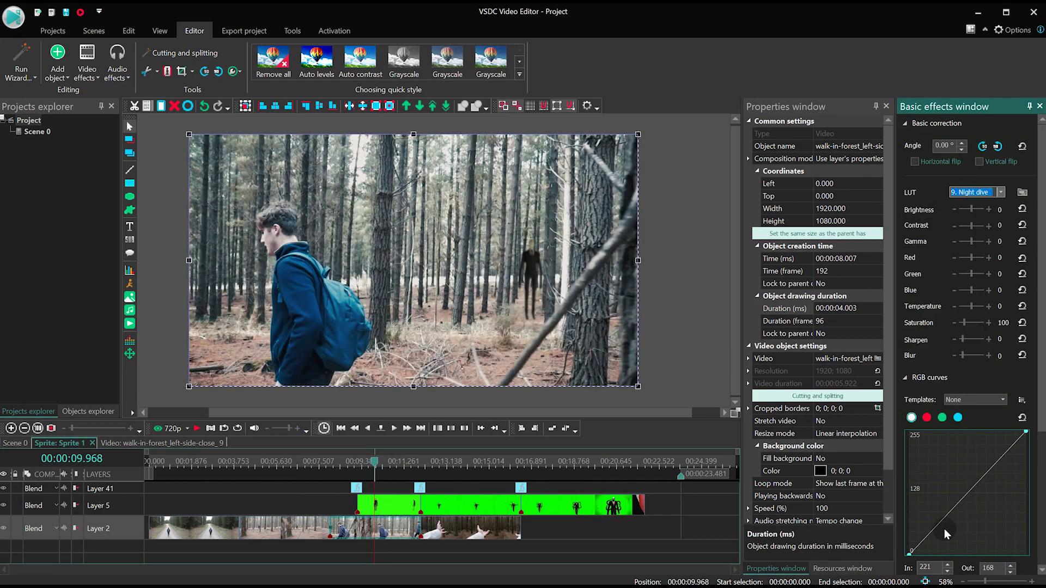
pyautogui.moveTo(954, 506); pyautogui.dragTo(954, 527)
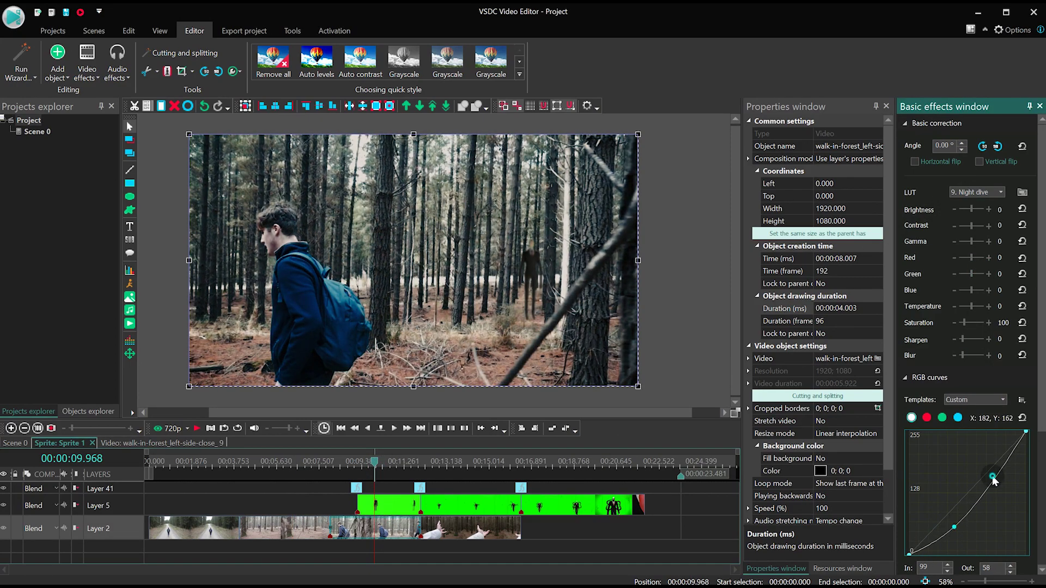
pyautogui.moveTo(992, 479); pyautogui.dragTo(1002, 480)
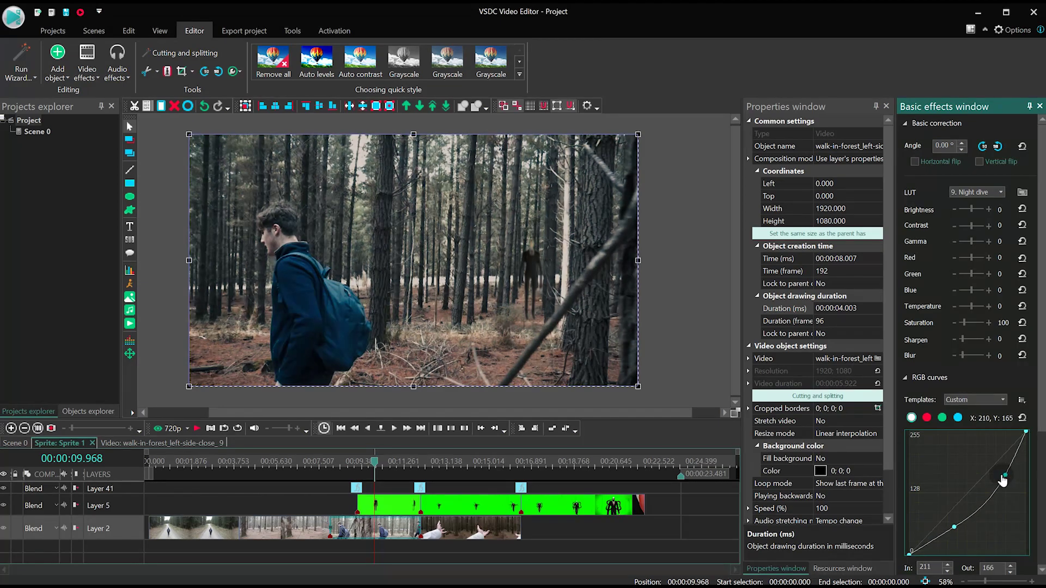
pyautogui.moveTo(956, 528); pyautogui.dragTo(956, 537)
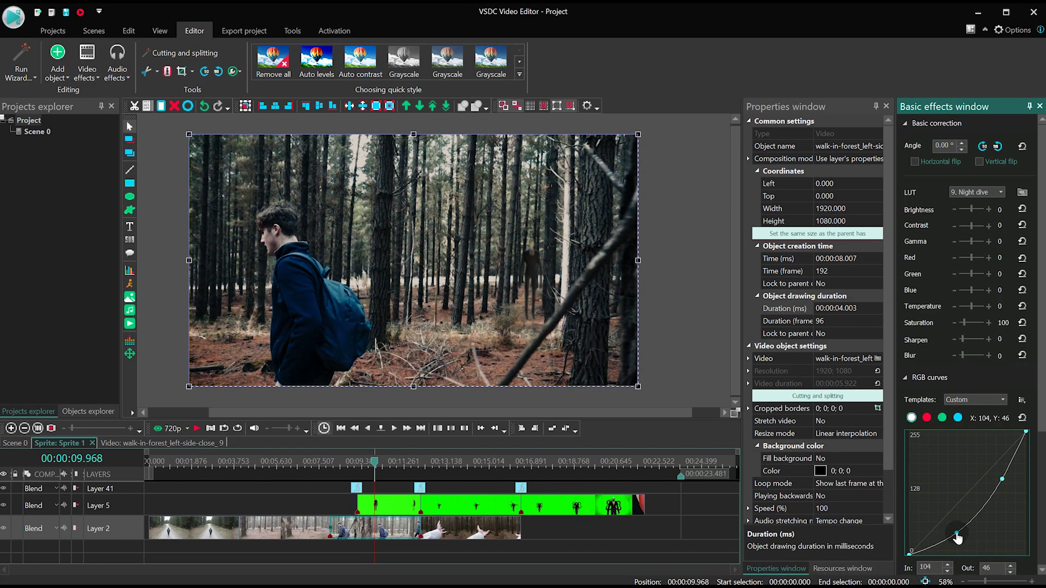
pyautogui.moveTo(1004, 476); pyautogui.dragTo(999, 479)
pyautogui.click(377, 464)
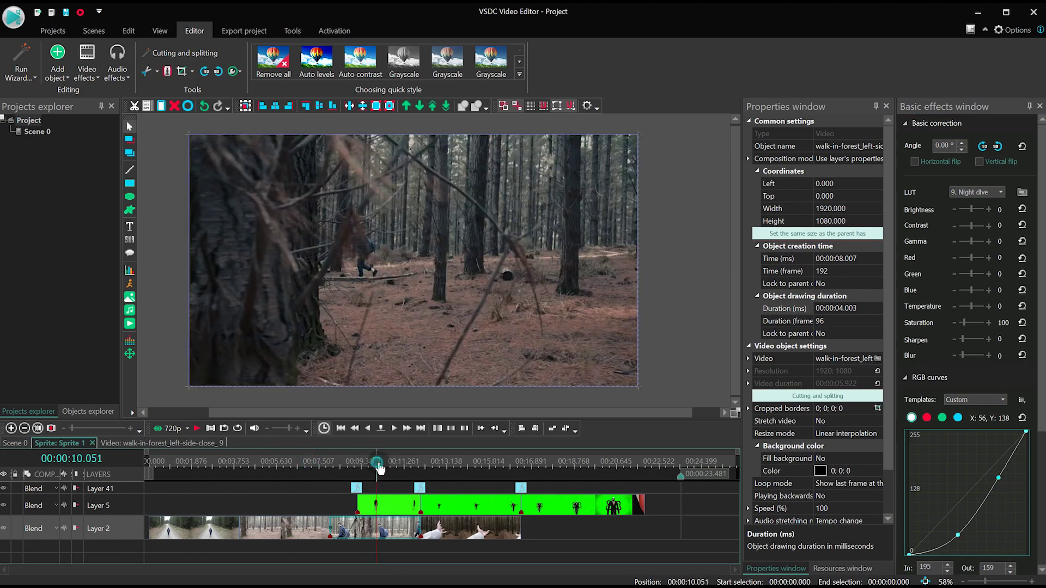
pyautogui.moveTo(957, 535); pyautogui.dragTo(949, 526)
pyautogui.moveTo(999, 478); pyautogui.dragTo(1009, 481)
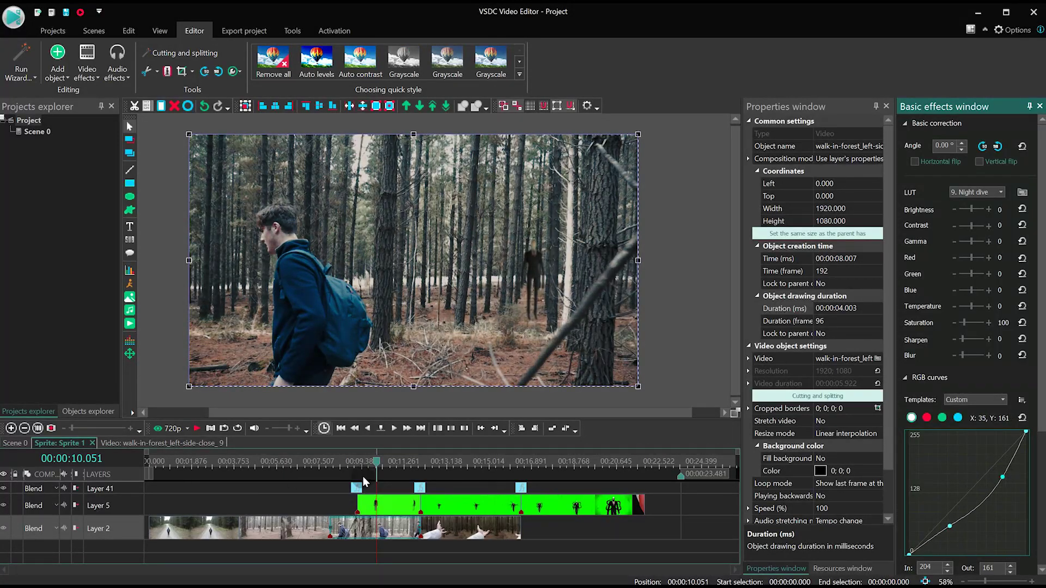
# Step: Apply the Night dive LUT and a darkening S-curve to the hand close-up clip
pyautogui.click(462, 463)
pyautogui.click(462, 528)
pyautogui.click(975, 192)
pyautogui.click(979, 270)
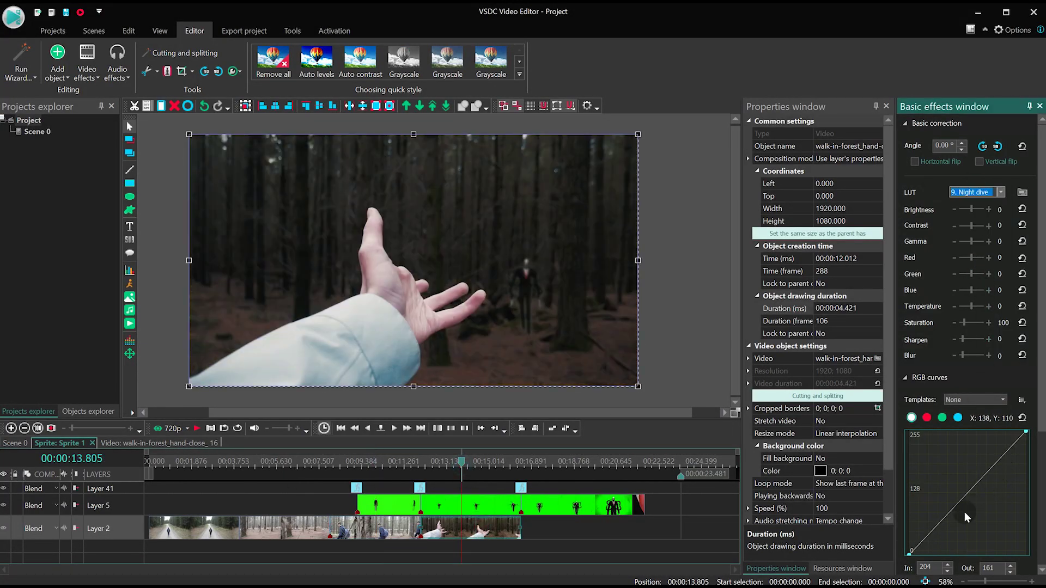
pyautogui.moveTo(964, 517); pyautogui.dragTo(945, 526)
pyautogui.moveTo(975, 493)
pyautogui.mouseDown()
pyautogui.moveTo(987, 473)
pyautogui.moveTo(1004, 472)
pyautogui.mouseUp()
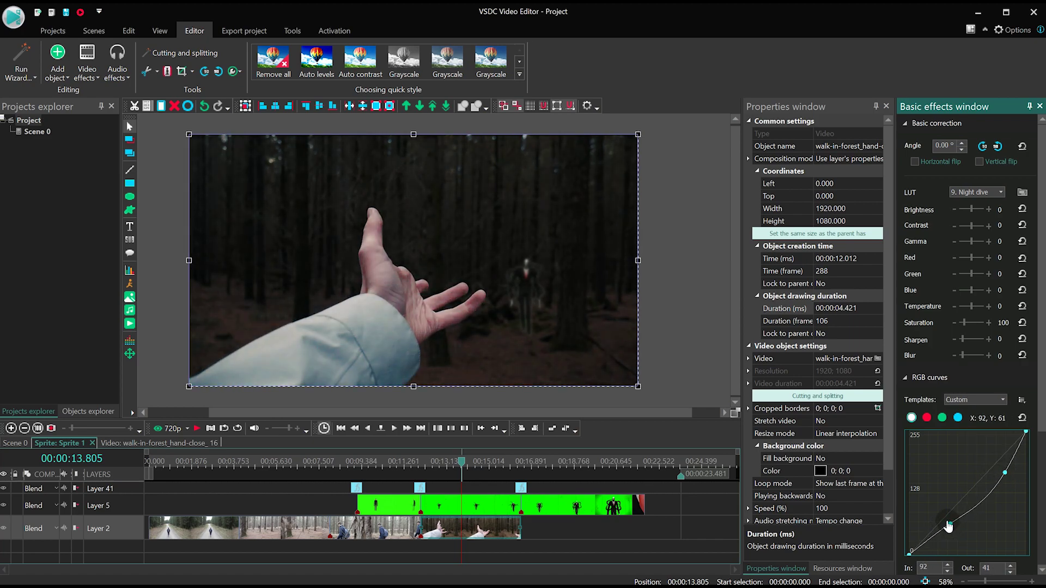